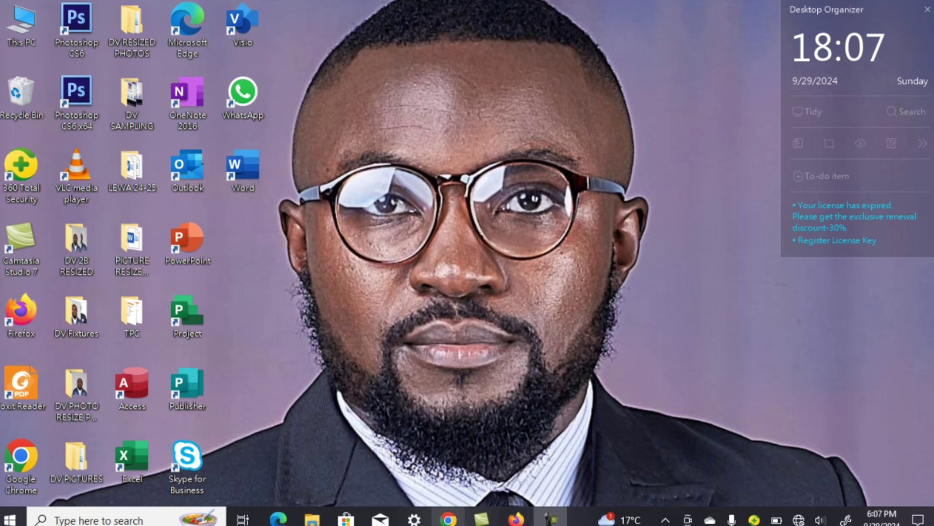
- Look over the sample portraits A to F in the DV Fixtures folder, then minimize that window
{"action": "mouse_move", "coordinate": [516, 519]}
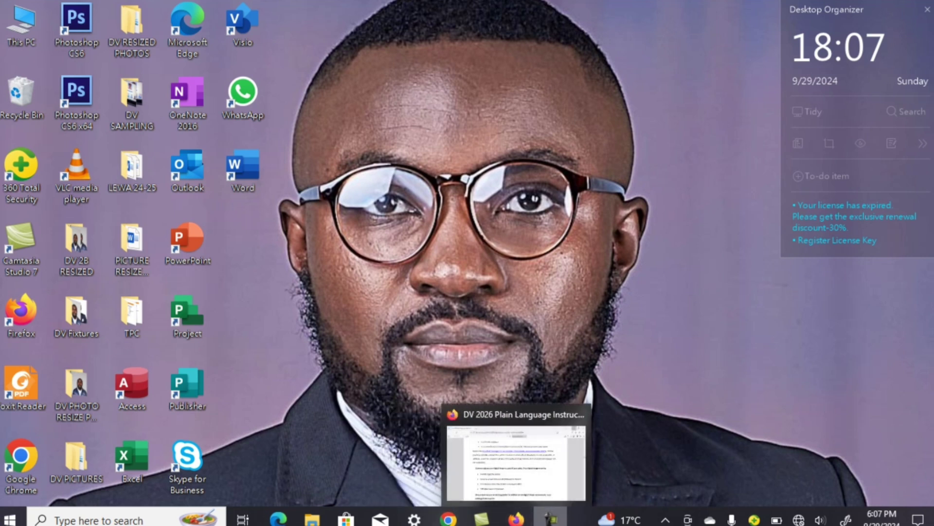
{"action": "mouse_move", "coordinate": [481, 519]}
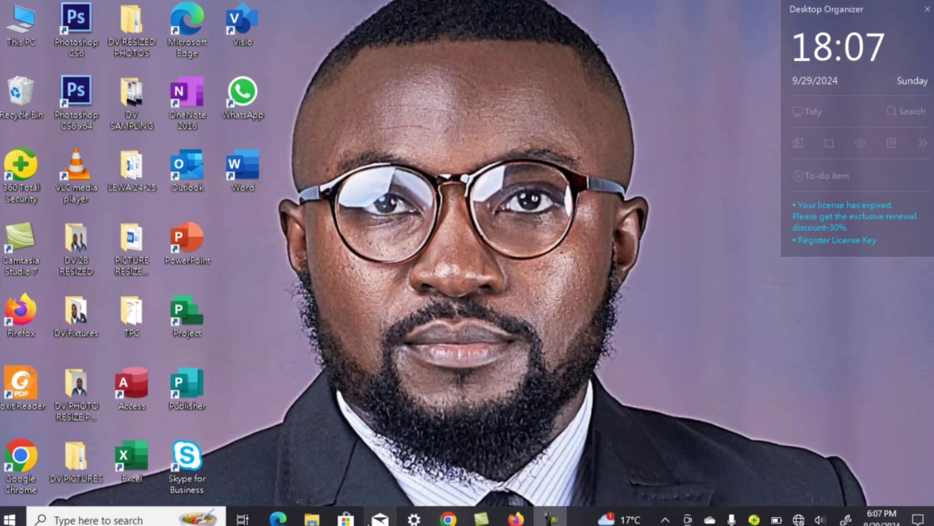
{"action": "mouse_move", "coordinate": [318, 521]}
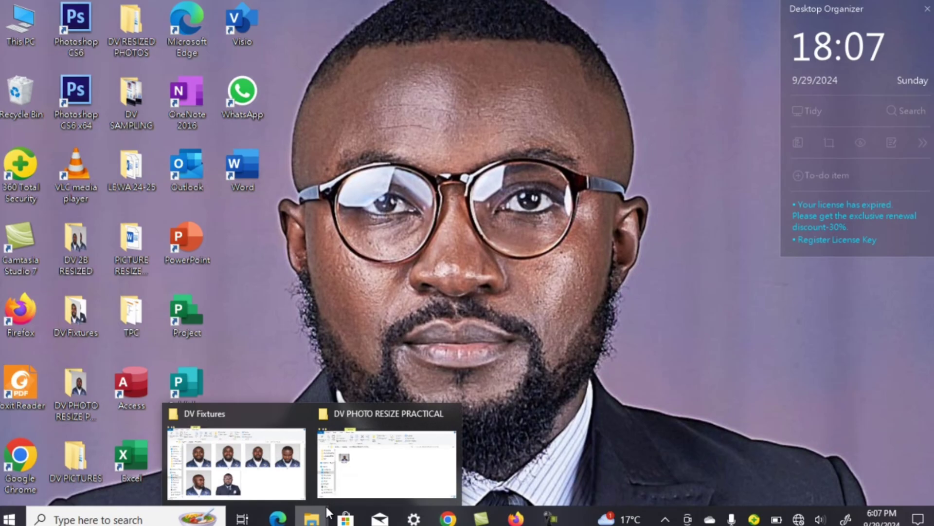
{"action": "left_click", "coordinate": [281, 474]}
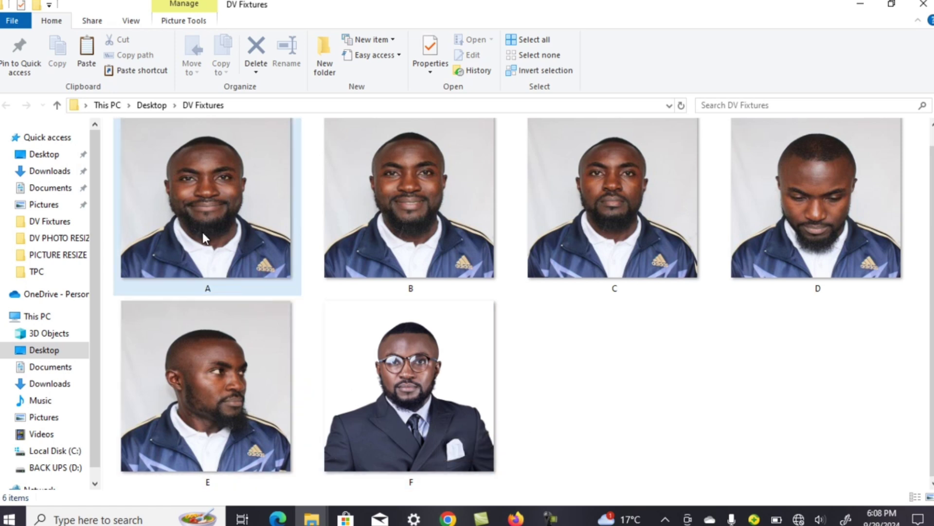
{"action": "mouse_move", "coordinate": [203, 232]}
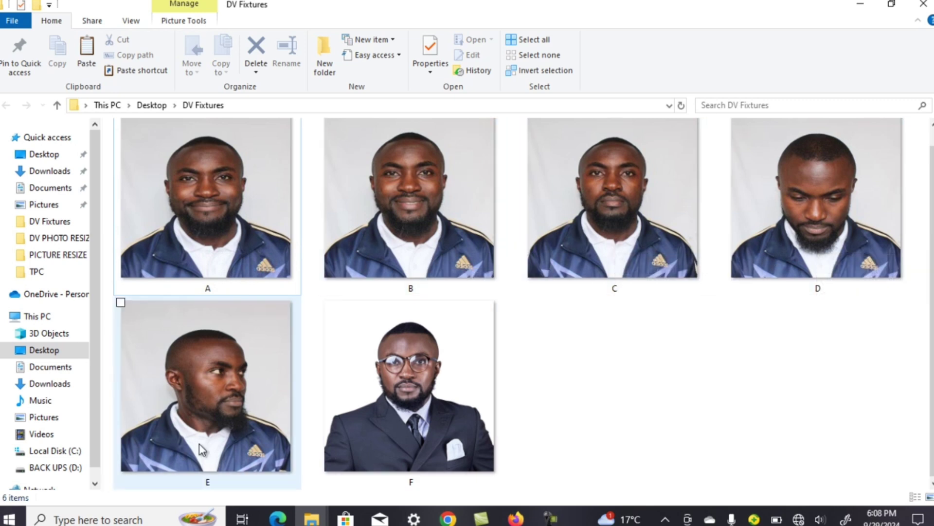
{"action": "mouse_move", "coordinate": [424, 416]}
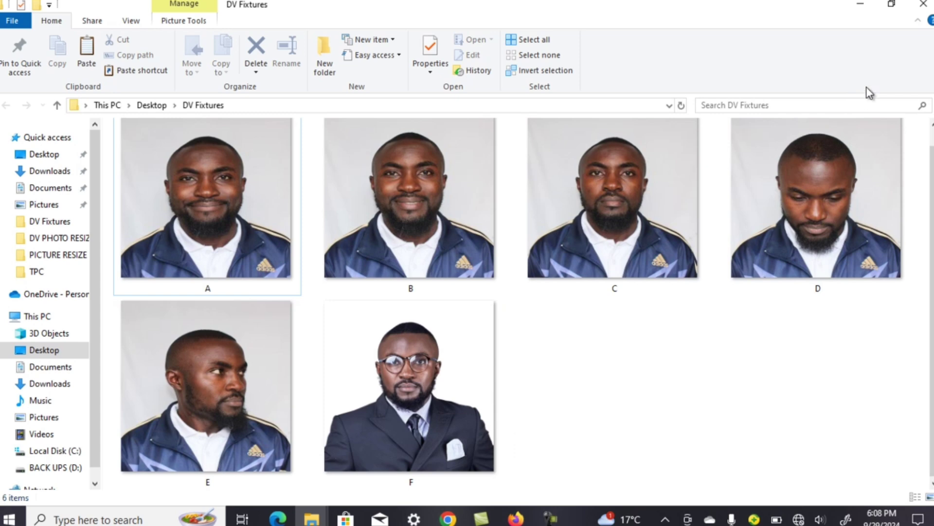
{"action": "left_click", "coordinate": [855, 4]}
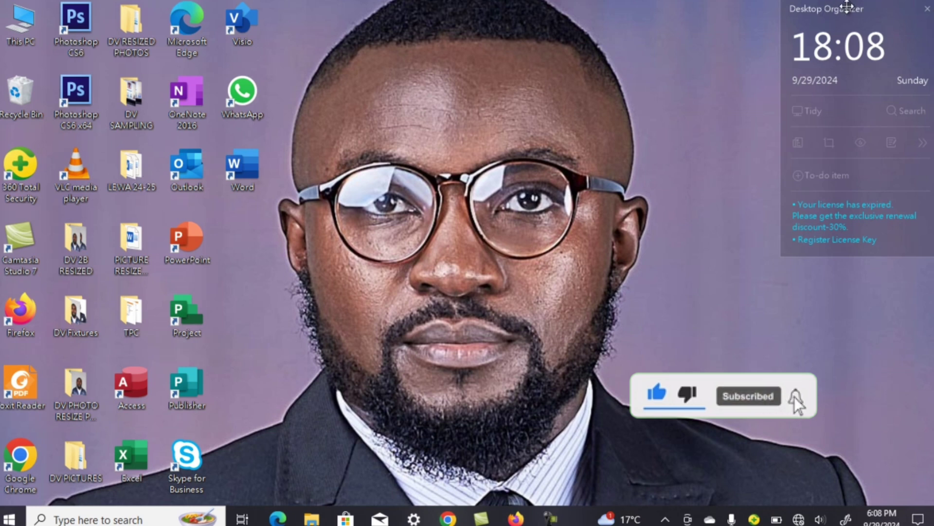
- Launch Photoshop CS6 x64 and open the photo IMG_0029 from the DV PHOTO RESIZE PRACTICAL folder
{"action": "left_click", "coordinate": [83, 96]}
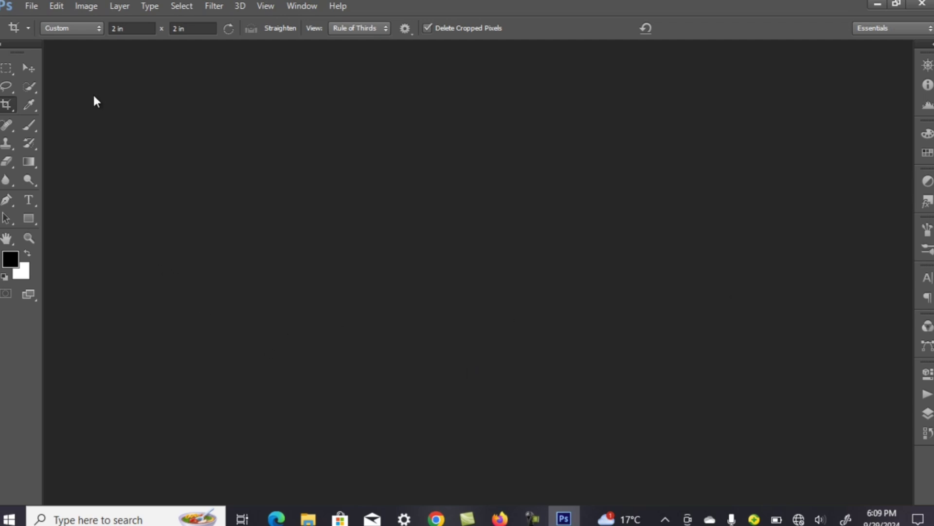
{"action": "left_click", "coordinate": [31, 5]}
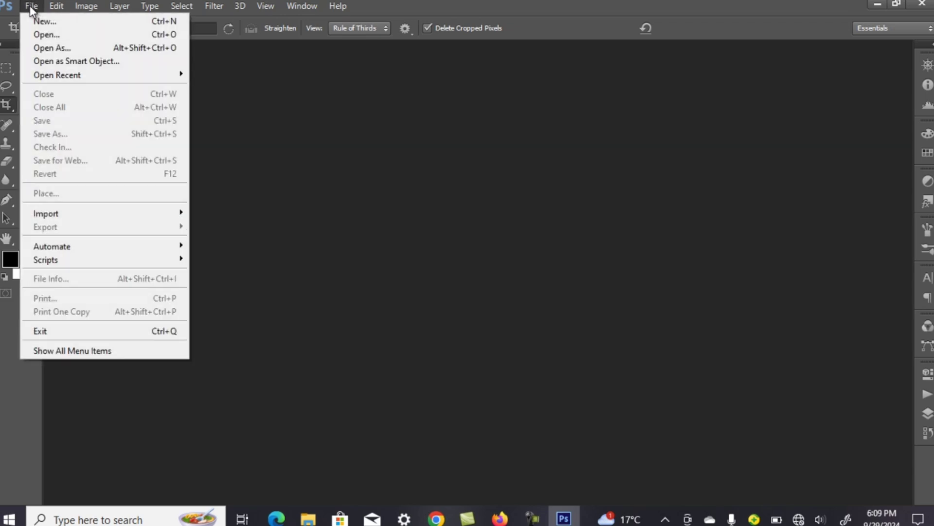
{"action": "left_click", "coordinate": [45, 35]}
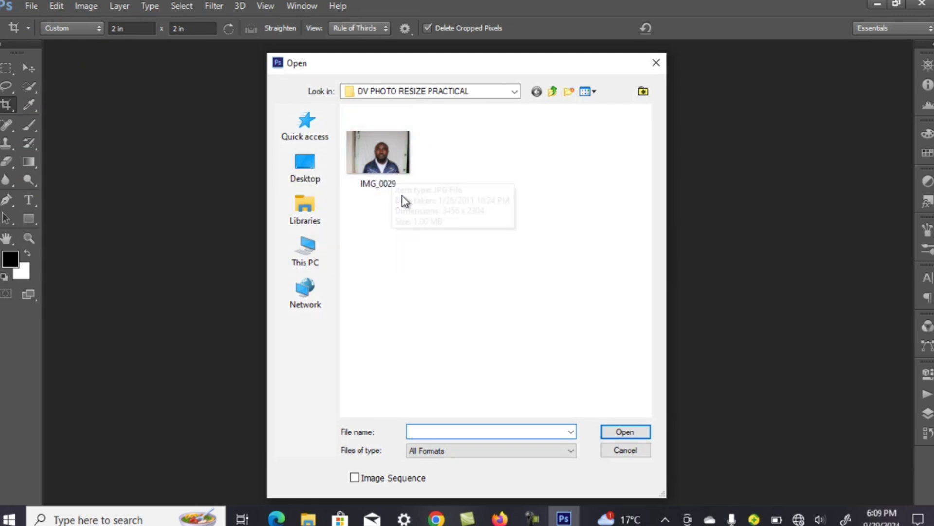
{"action": "double_click", "coordinate": [383, 166]}
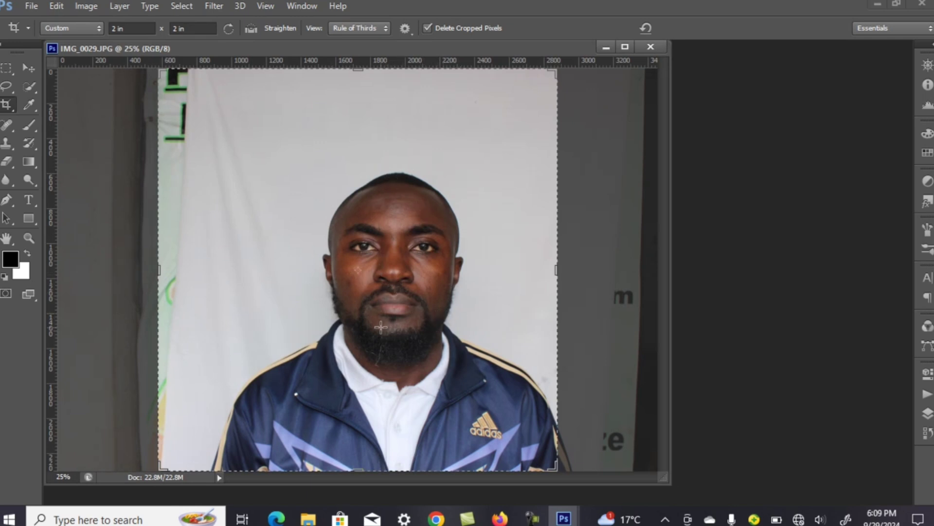
- Clear the Crop tool's custom width and height values so the aspect ratio is unconstrained
{"action": "left_click", "coordinate": [134, 29]}
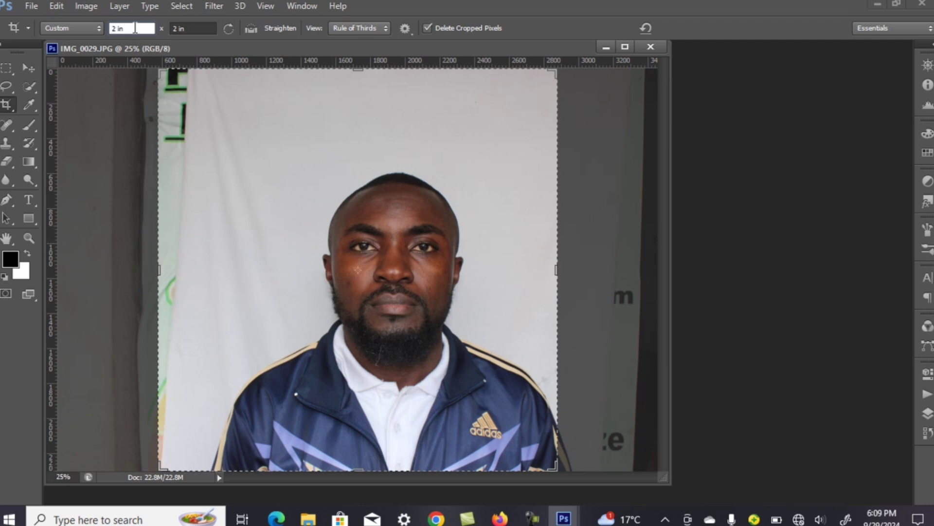
{"action": "key", "text": "BackSpace"}
{"action": "key", "text": "BackSpace"}
{"action": "key", "text": "BackSpace"}
{"action": "key", "text": "BackSpace"}
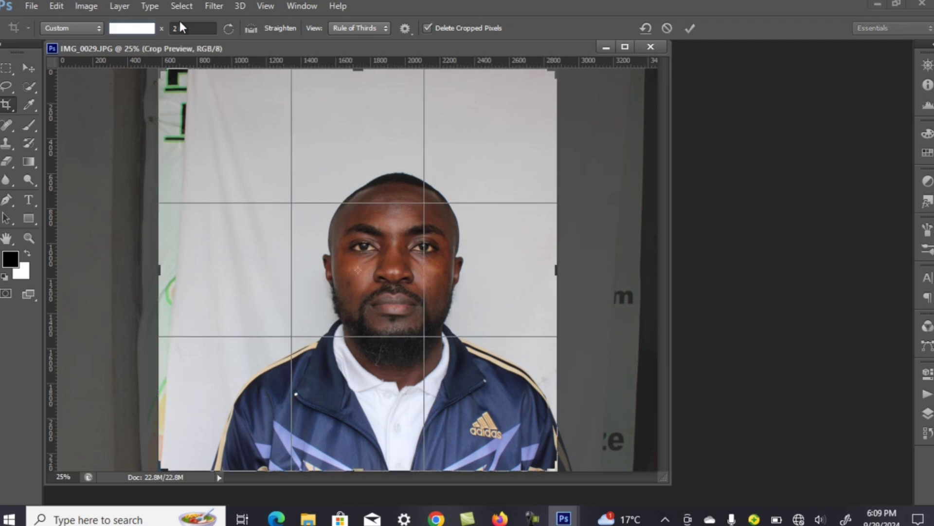
{"action": "left_click", "coordinate": [187, 29]}
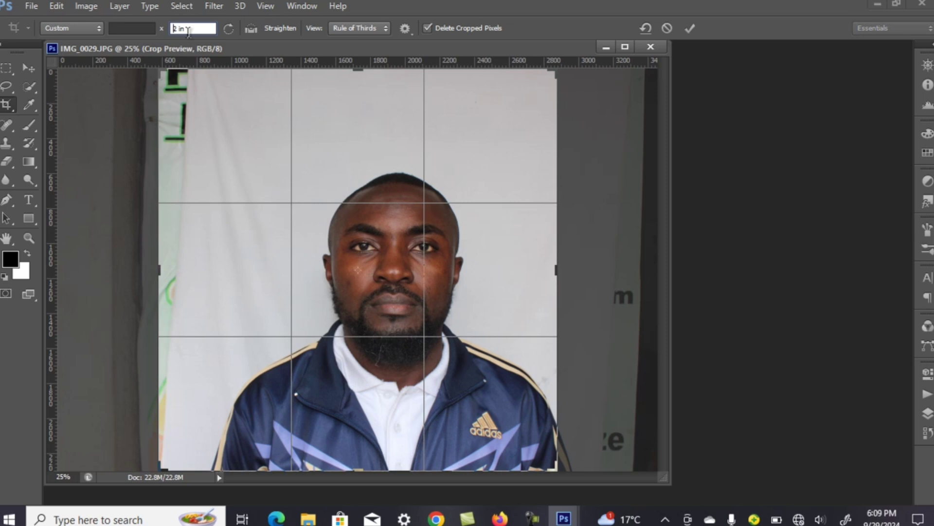
{"action": "key", "text": "BackSpace"}
{"action": "key", "text": "BackSpace"}
{"action": "key", "text": "BackSpace"}
{"action": "key", "text": "BackSpace"}
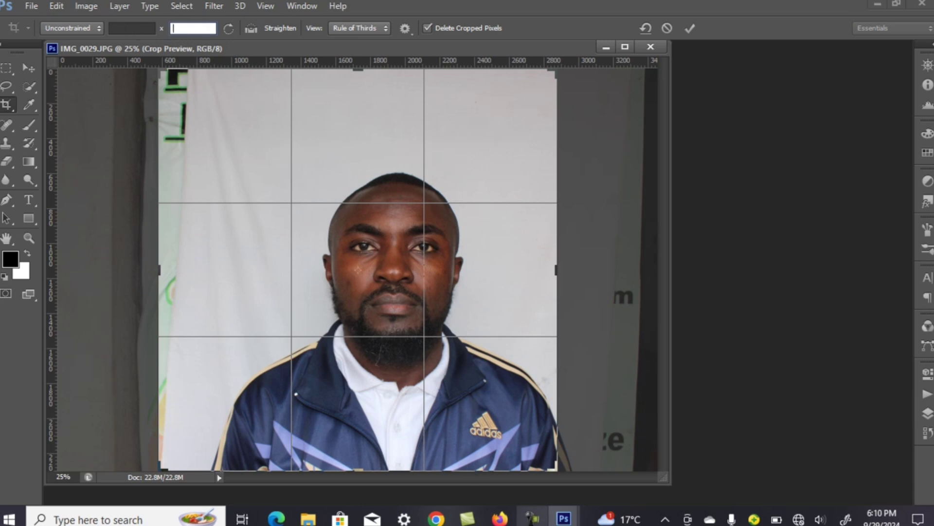
- Switch to the DV 2026 instructions PDF in Firefox and view its title and Program Overview on page 1
{"action": "mouse_move", "coordinate": [533, 519]}
{"action": "left_click", "coordinate": [486, 486]}
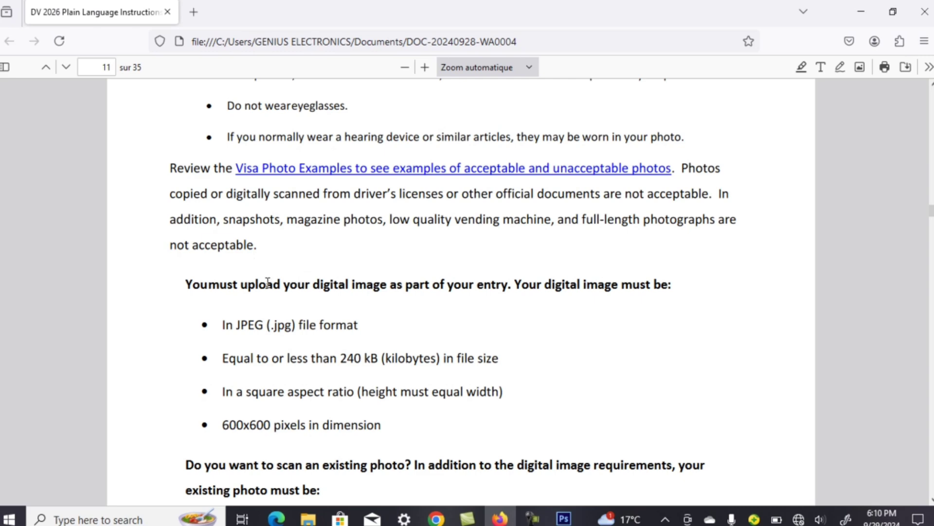
{"action": "scroll", "coordinate": [280, 291], "scroll_direction": "up", "scroll_amount": 6}
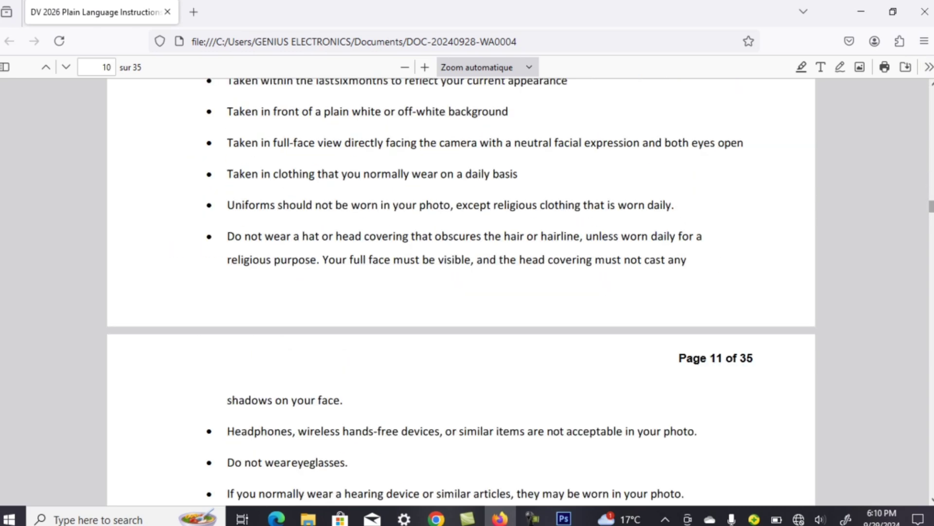
{"action": "left_click_drag", "start_coordinate": [930, 206], "coordinate": [931, 96]}
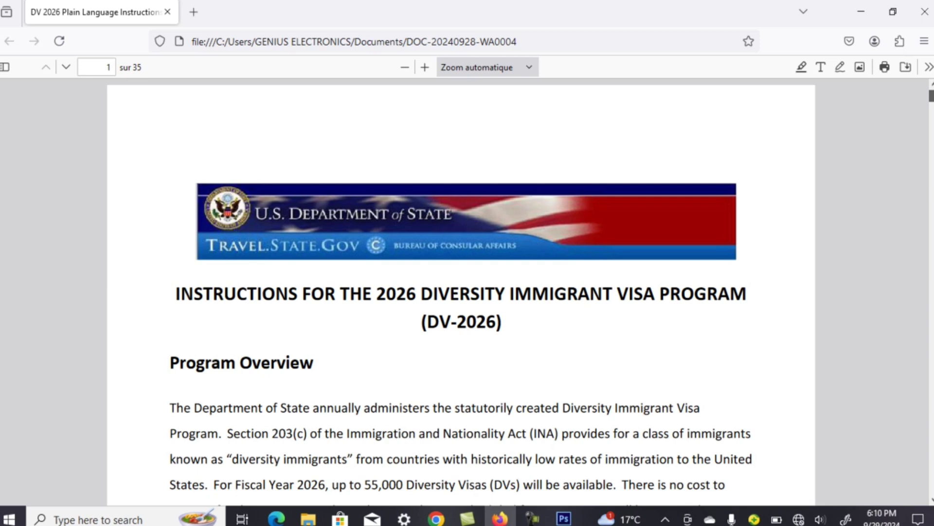
{"action": "scroll", "coordinate": [462, 292], "scroll_direction": "down", "scroll_amount": 3}
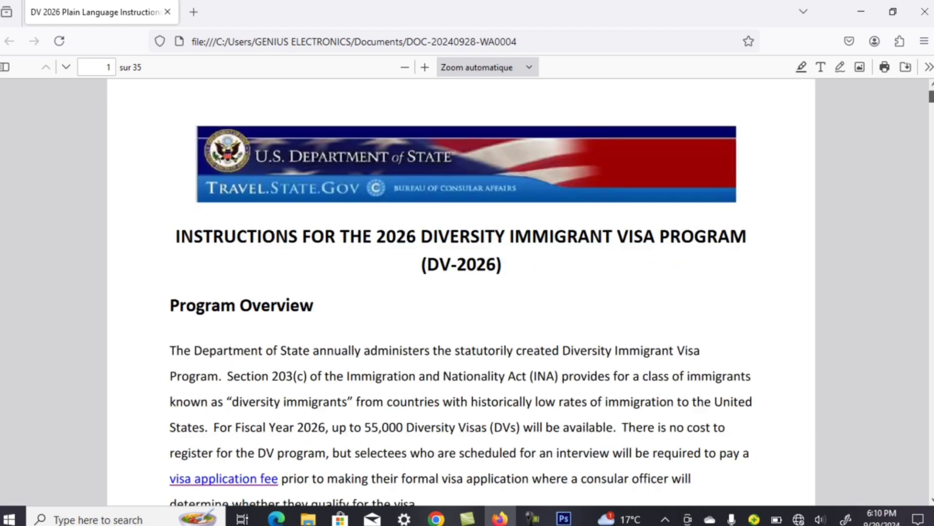
{"action": "scroll", "coordinate": [461, 292], "scroll_direction": "down", "scroll_amount": 2}
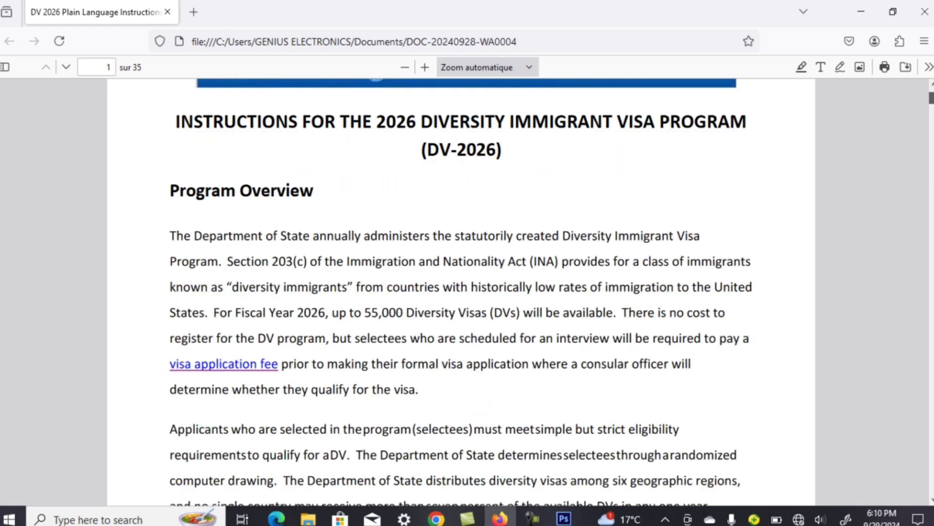
- Review the photo requirements on pages 10 and 11, covering head size, background, expression, clothing and eyewear
{"action": "left_click_drag", "start_coordinate": [931, 97], "coordinate": [931, 210]}
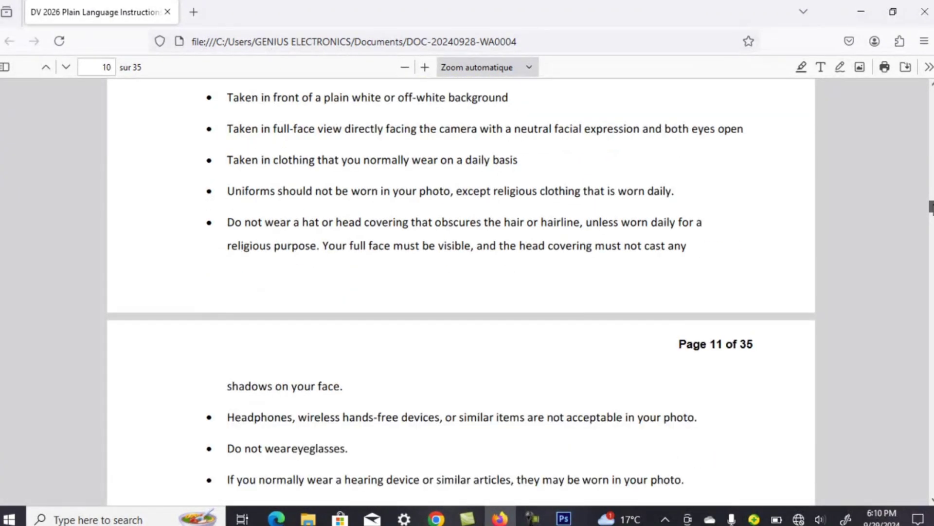
{"action": "scroll", "coordinate": [693, 144], "scroll_direction": "up", "scroll_amount": 5}
{"action": "scroll", "coordinate": [398, 220], "scroll_direction": "up", "scroll_amount": 1}
{"action": "scroll", "coordinate": [398, 220], "scroll_direction": "up", "scroll_amount": 3}
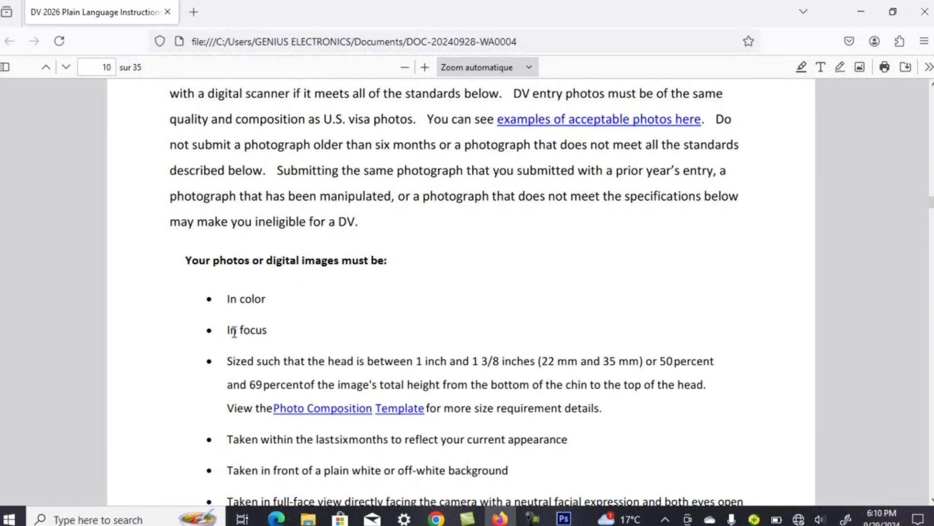
{"action": "scroll", "coordinate": [255, 335], "scroll_direction": "down", "scroll_amount": 3}
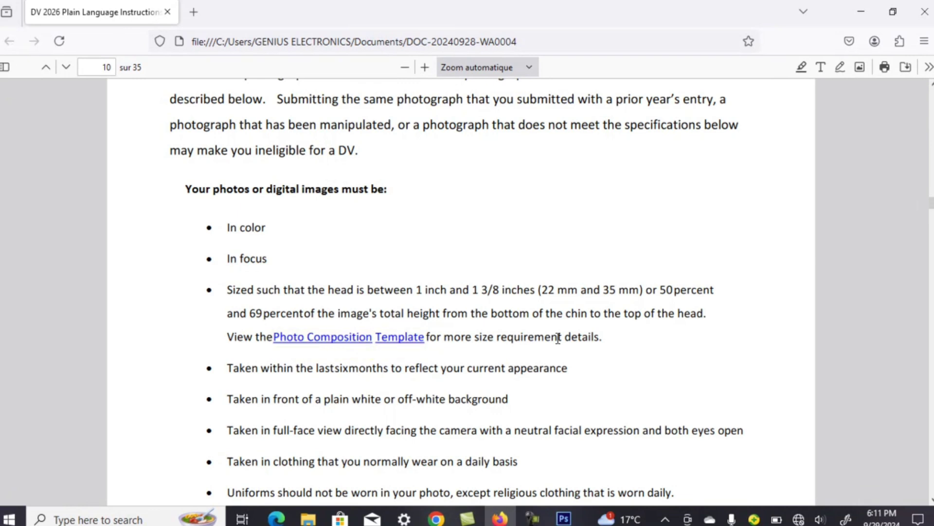
{"action": "scroll", "coordinate": [554, 341], "scroll_direction": "down", "scroll_amount": 2}
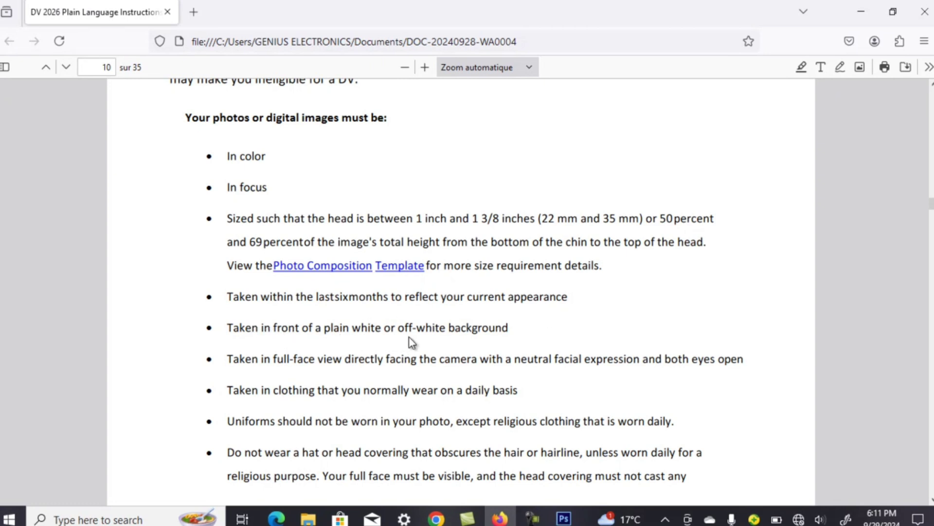
{"action": "scroll", "coordinate": [472, 343], "scroll_direction": "down", "scroll_amount": 3}
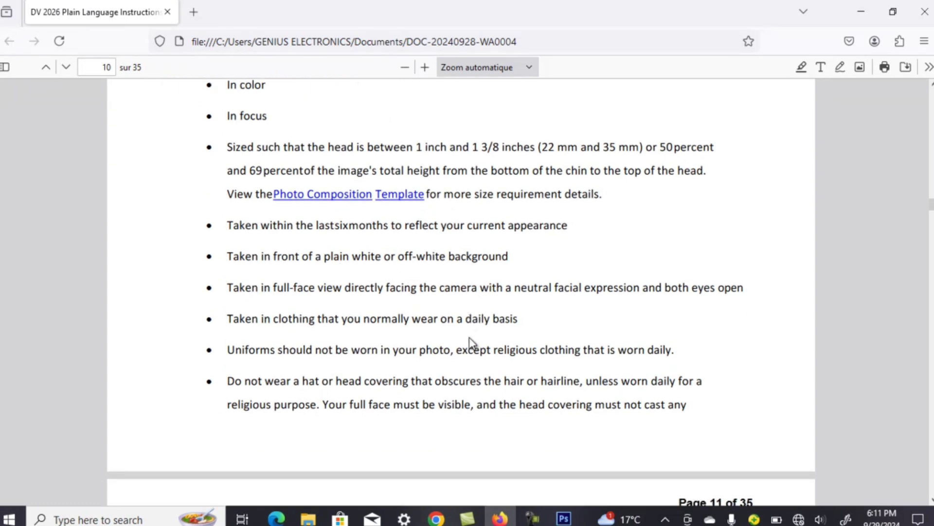
{"action": "scroll", "coordinate": [472, 344], "scroll_direction": "down", "scroll_amount": 12}
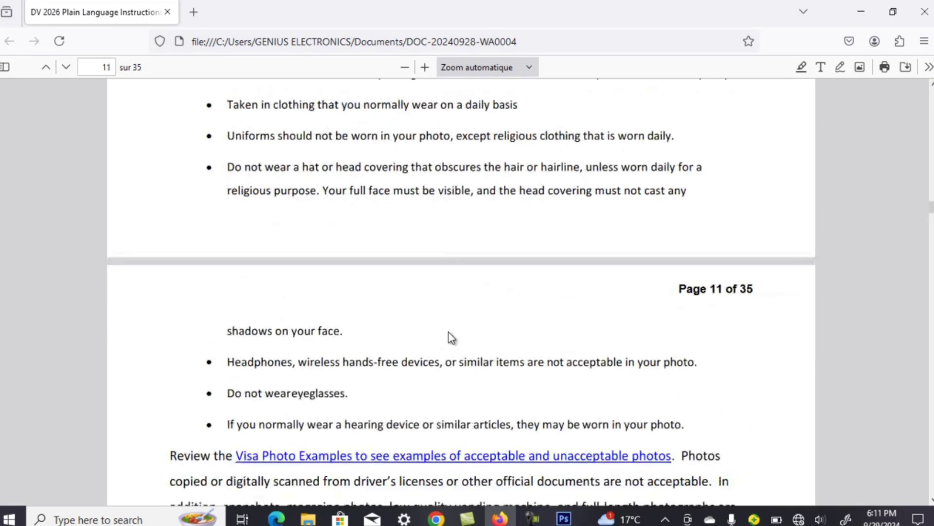
- Examine the digital image and scanned photo requirements on page 11, highlighting the 240 kB file size limit
{"action": "scroll", "coordinate": [449, 337], "scroll_direction": "down", "scroll_amount": 11}
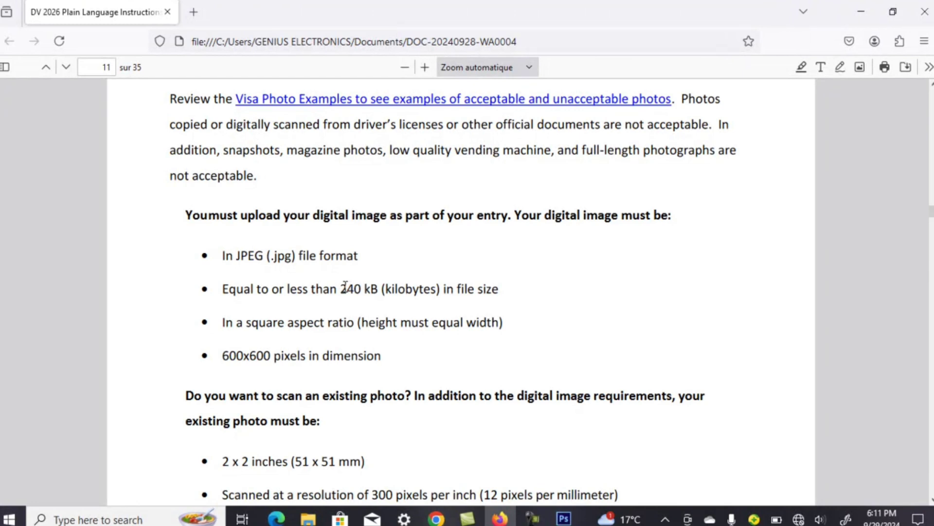
{"action": "left_click_drag", "start_coordinate": [344, 288], "coordinate": [379, 288]}
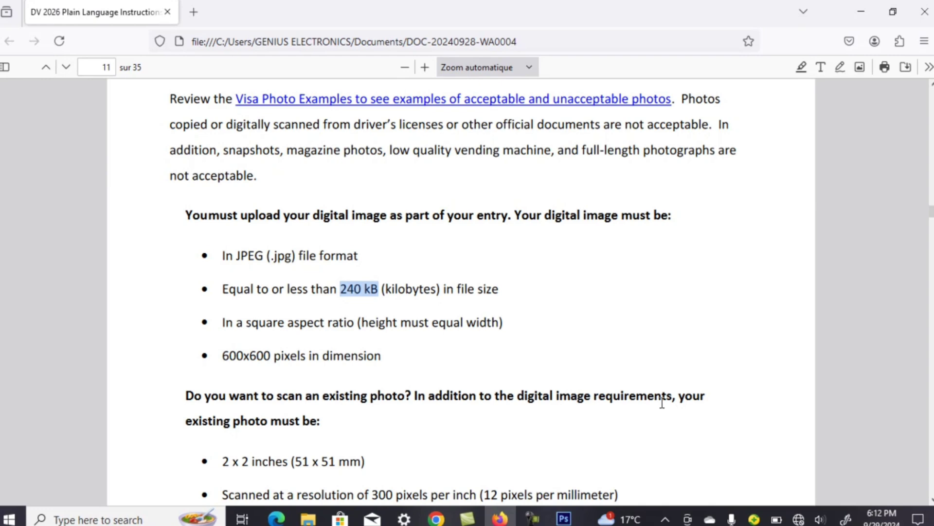
{"action": "scroll", "coordinate": [386, 375], "scroll_direction": "down", "scroll_amount": 3}
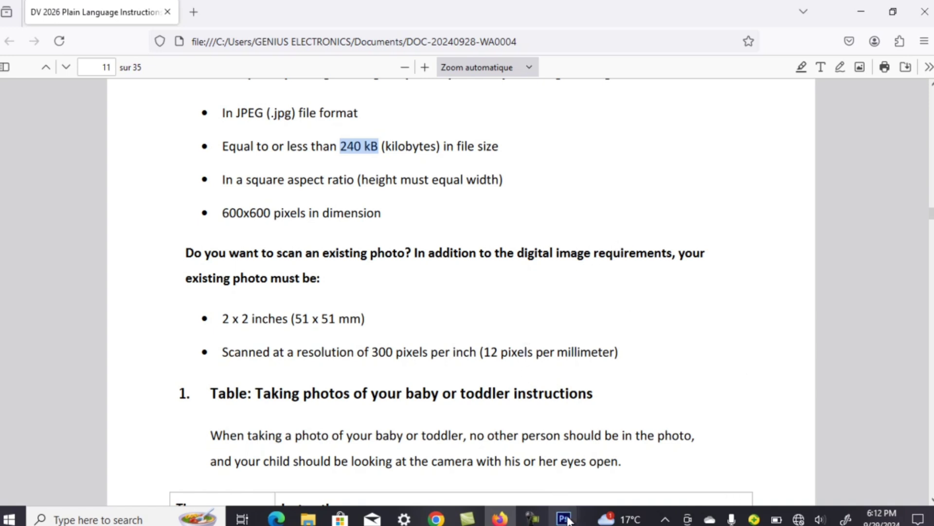
- Switch back to Photoshop and set the custom crop ratio to 2 in by 2 in
{"action": "mouse_move", "coordinate": [568, 521]}
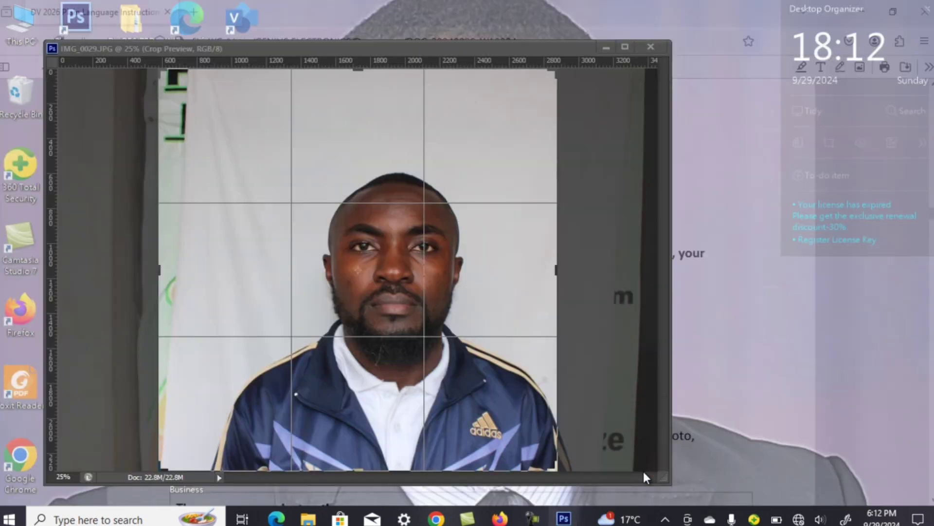
{"action": "left_click", "coordinate": [642, 482]}
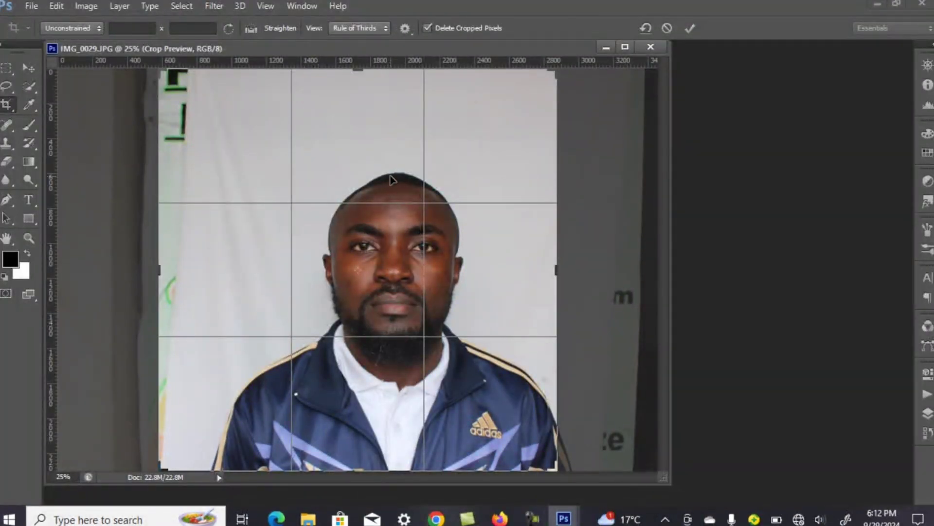
{"action": "left_click", "coordinate": [120, 27]}
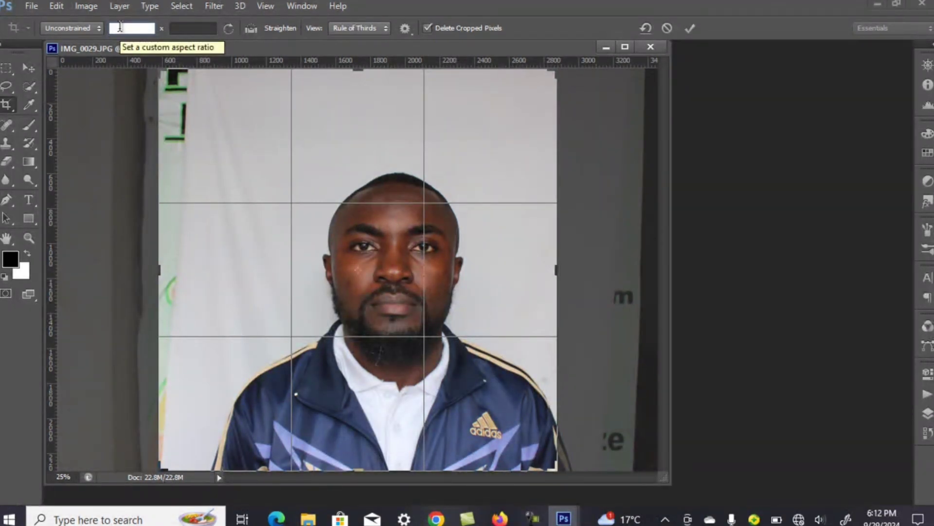
{"action": "type", "text": "2in"}
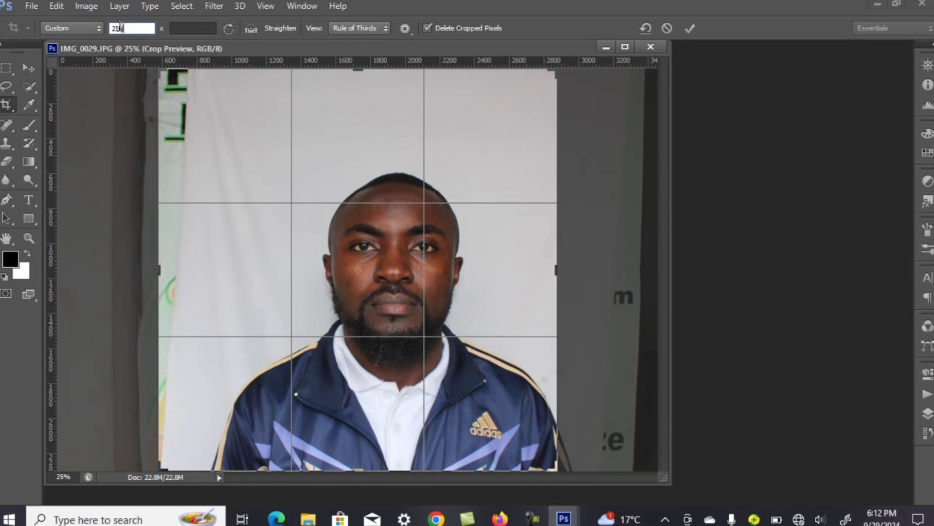
{"action": "left_click", "coordinate": [186, 29]}
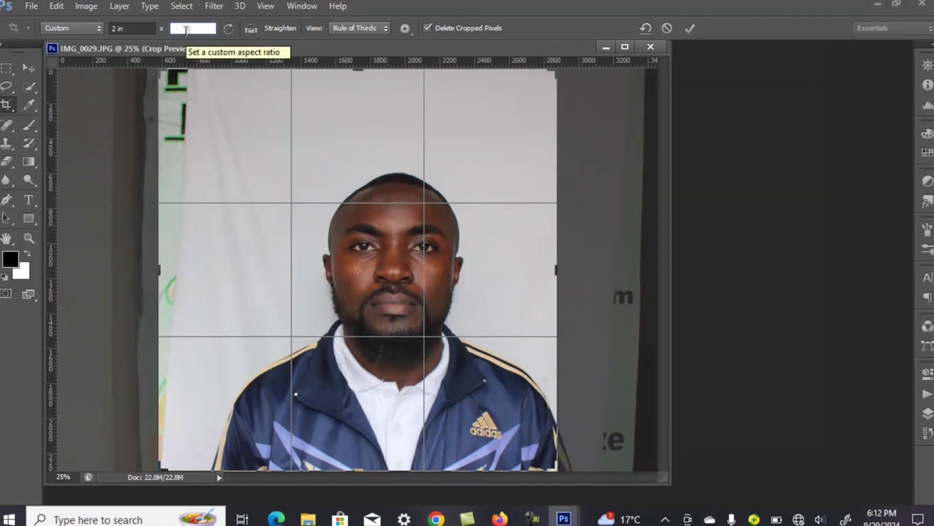
{"action": "type", "text": "2IN"}
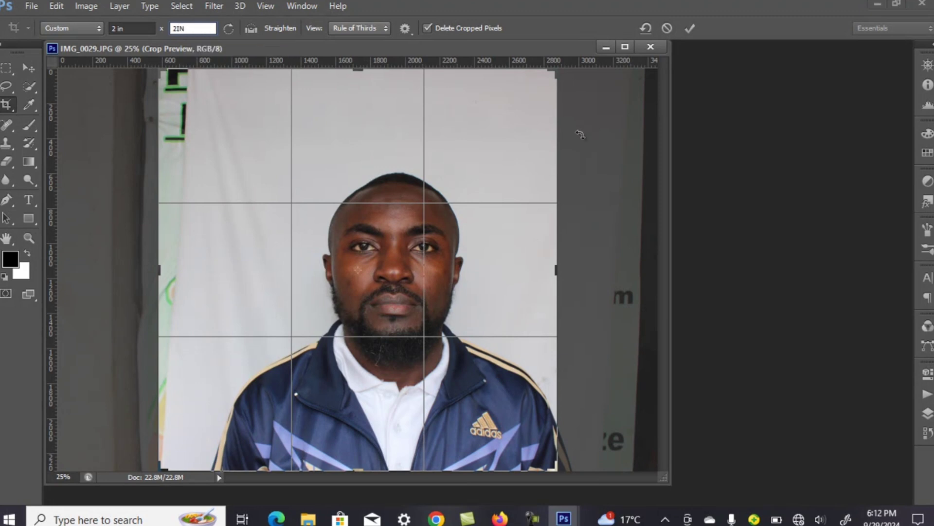
- Shrink the crop frame around the head and shoulders, centre the face with space above the head, and apply the crop
{"action": "left_click", "coordinate": [539, 141]}
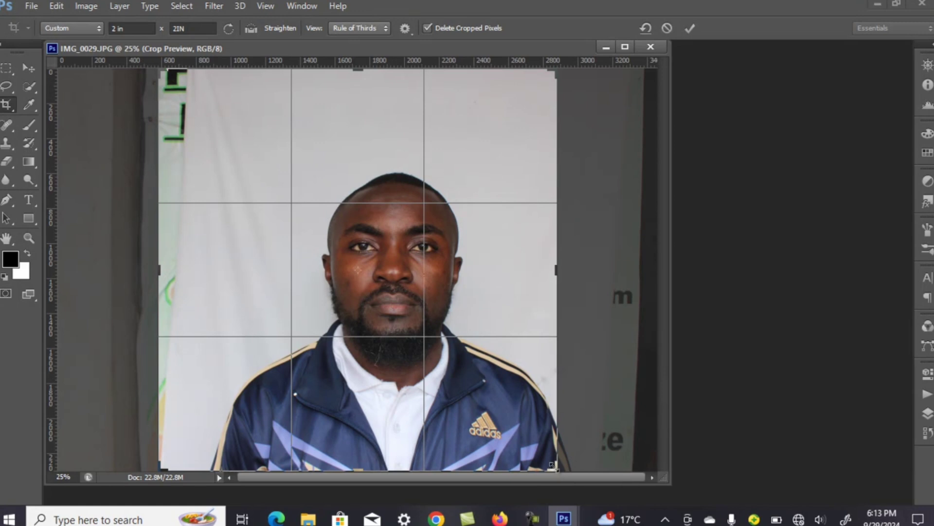
{"action": "left_click_drag", "start_coordinate": [559, 474], "coordinate": [519, 407]}
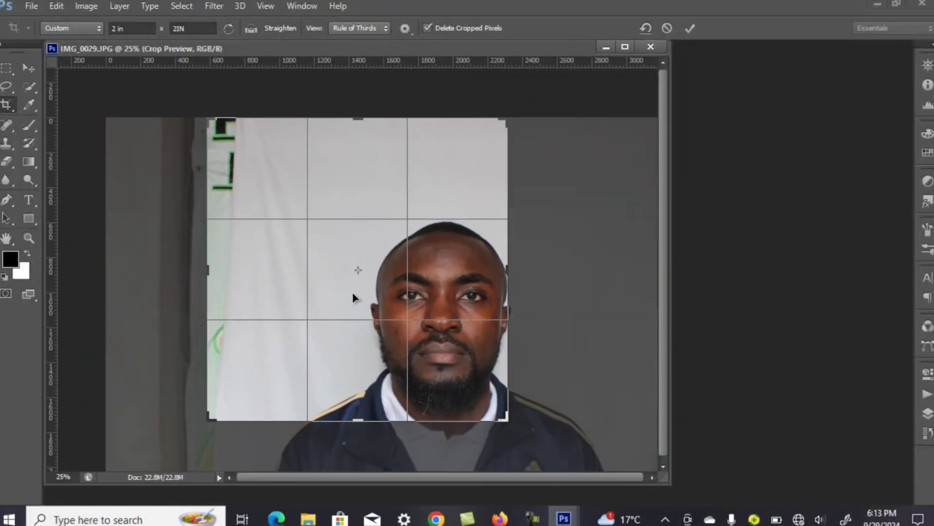
{"action": "left_click_drag", "start_coordinate": [359, 296], "coordinate": [264, 184]}
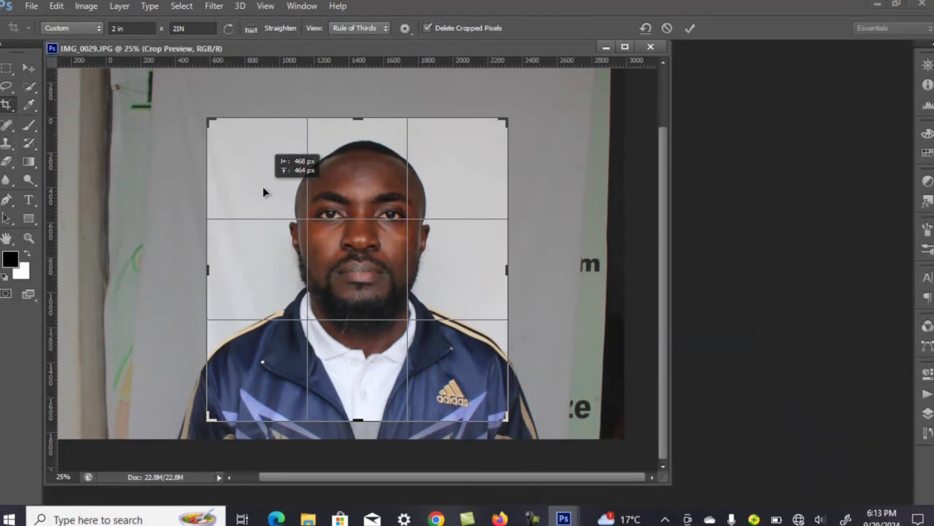
{"action": "left_click_drag", "start_coordinate": [265, 188], "coordinate": [263, 183]}
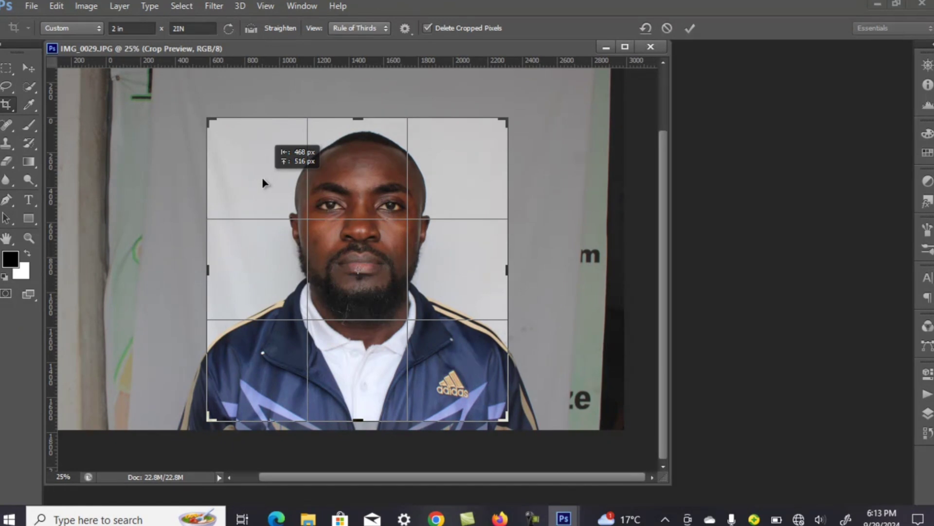
{"action": "left_click_drag", "start_coordinate": [262, 182], "coordinate": [263, 183]}
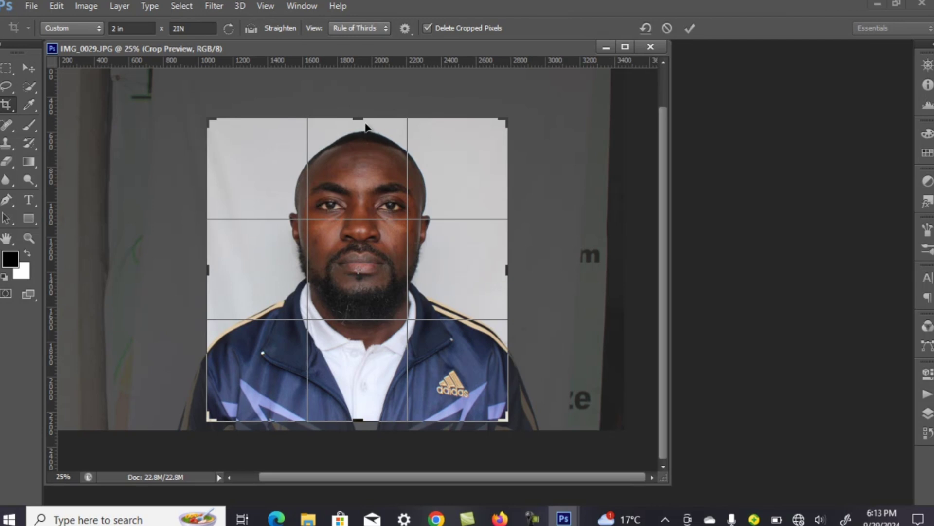
{"action": "left_click_drag", "start_coordinate": [367, 131], "coordinate": [367, 154]}
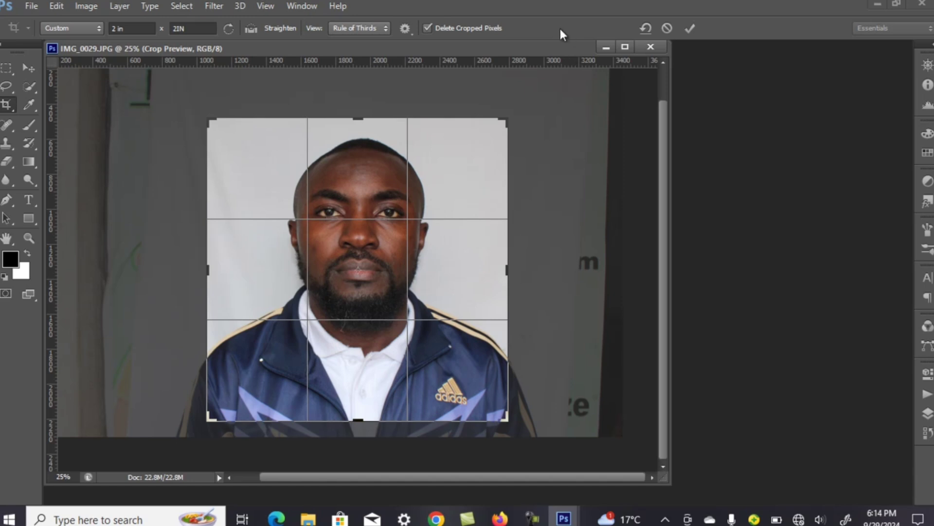
{"action": "left_click", "coordinate": [691, 29]}
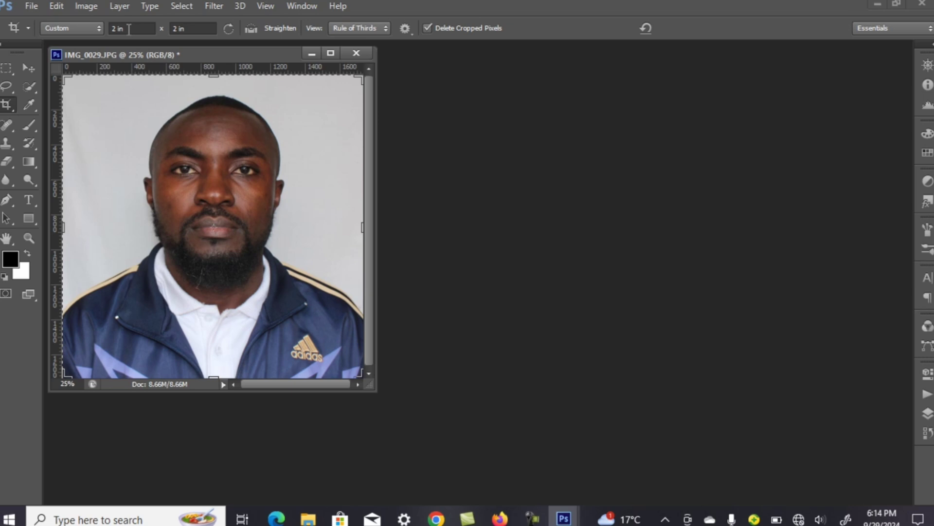
- Resize the cropped portrait by setting its image resolution to 300 pixels/inch, giving 600 x 600 pixels
{"action": "left_click", "coordinate": [80, 6]}
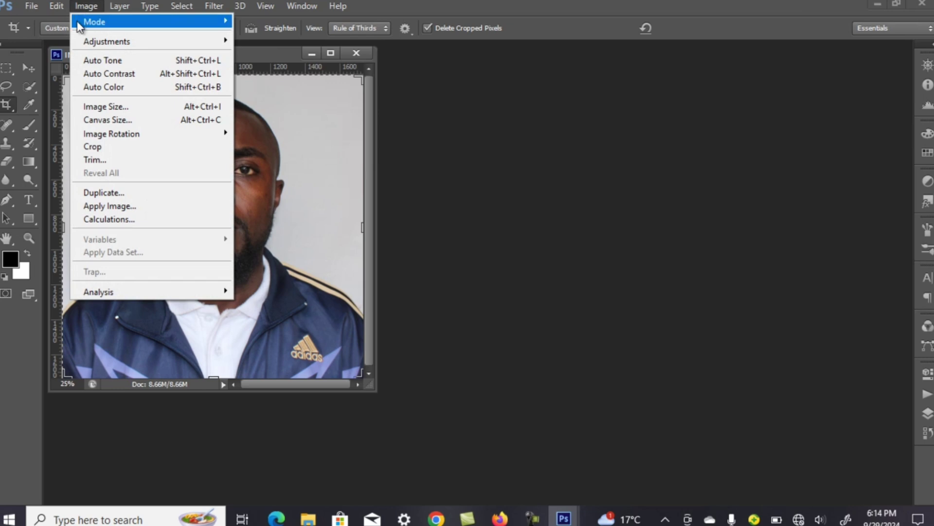
{"action": "left_click", "coordinate": [109, 108]}
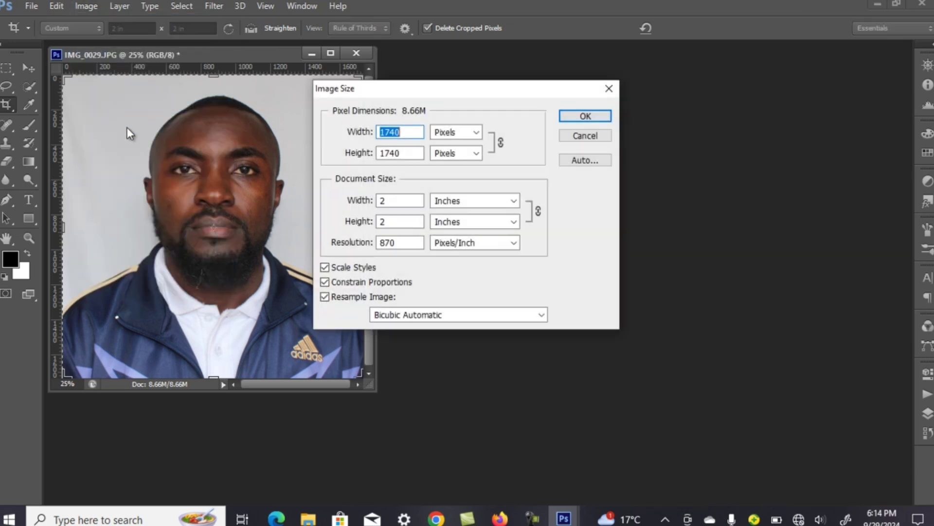
{"action": "left_click", "coordinate": [409, 245]}
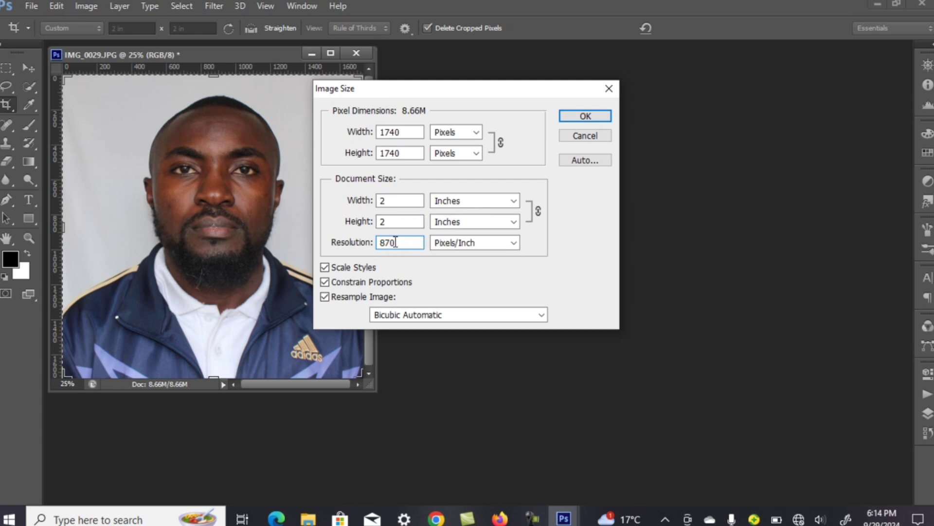
{"action": "key", "text": "BackSpace"}
{"action": "key", "text": "BackSpace"}
{"action": "key", "text": "BackSpace"}
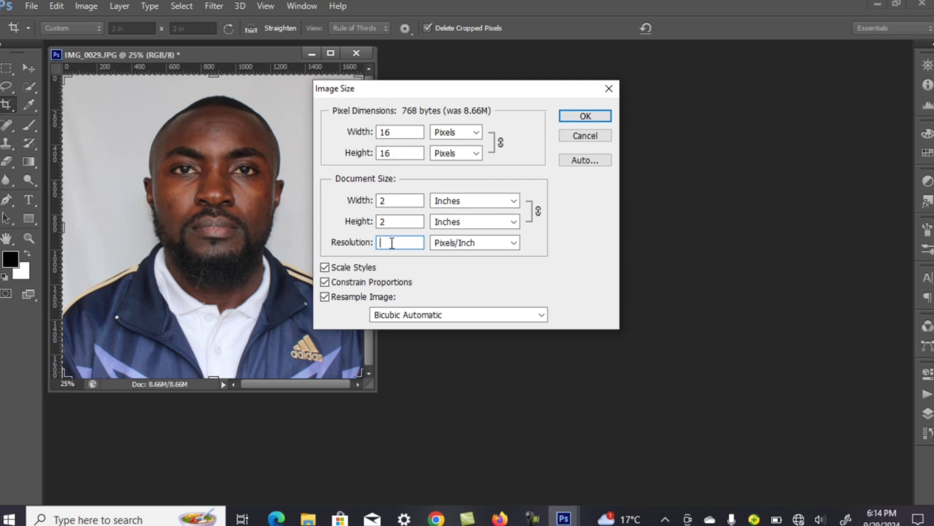
{"action": "type", "text": "300"}
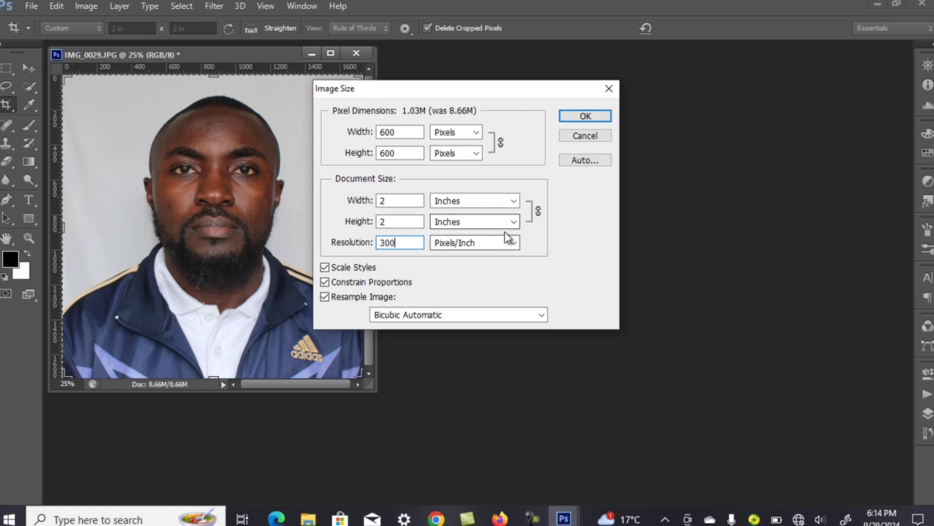
{"action": "left_click", "coordinate": [586, 118]}
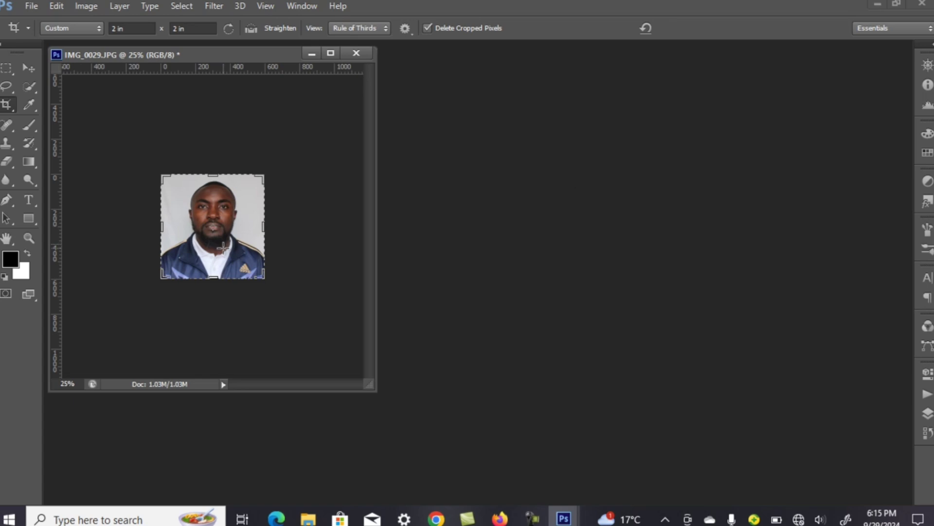
- Brighten the portrait with a Brightness/Contrast adjustment, raising brightness to 14
{"action": "left_click", "coordinate": [88, 7]}
{"action": "mouse_move", "coordinate": [99, 41]}
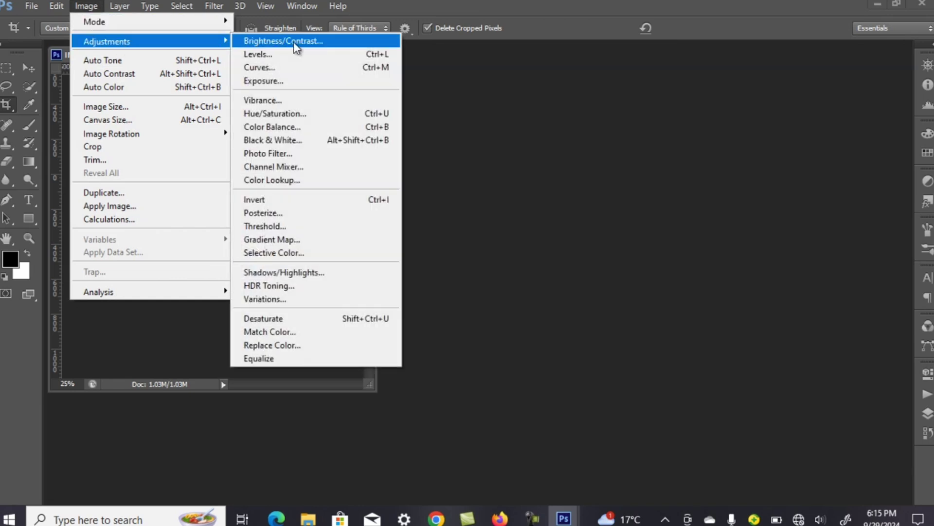
{"action": "left_click", "coordinate": [293, 42]}
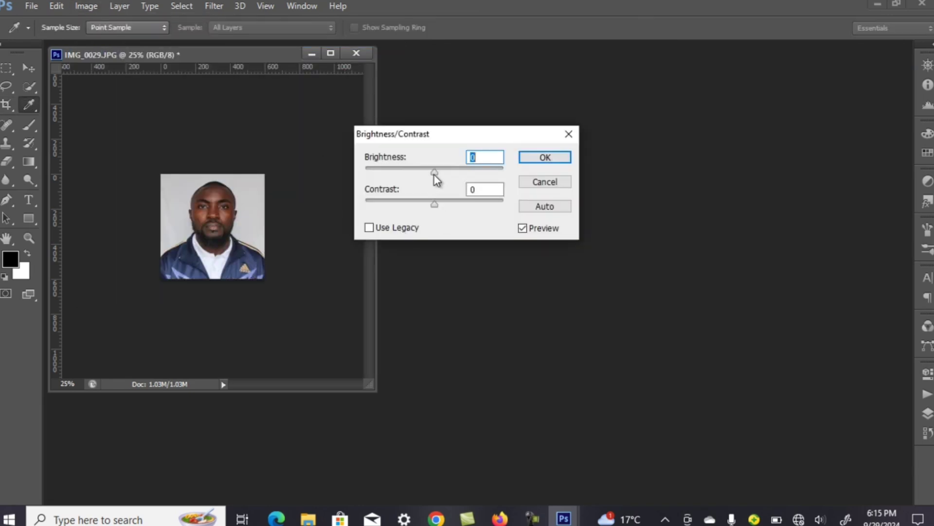
{"action": "left_click_drag", "start_coordinate": [435, 174], "coordinate": [441, 178]}
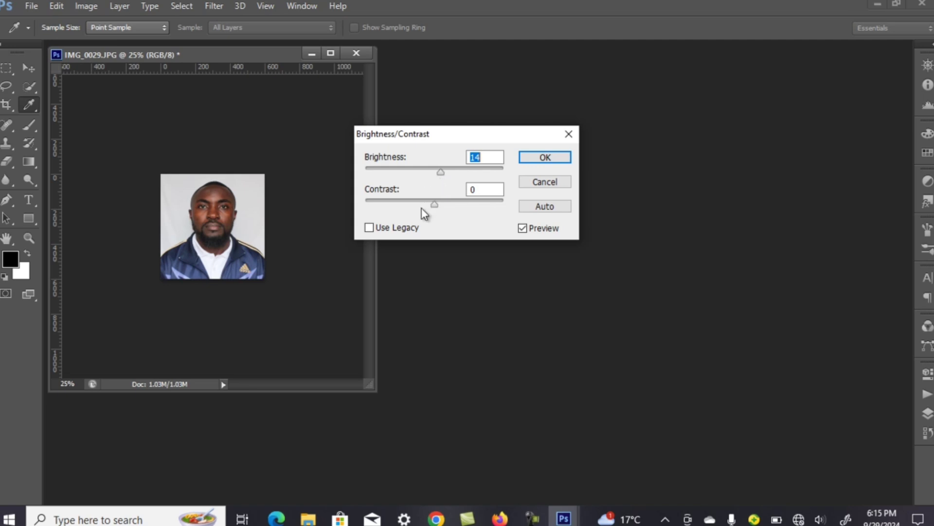
{"action": "left_click_drag", "start_coordinate": [434, 203], "coordinate": [435, 203]}
{"action": "left_click", "coordinate": [553, 155]}
{"action": "key", "text": "c"}
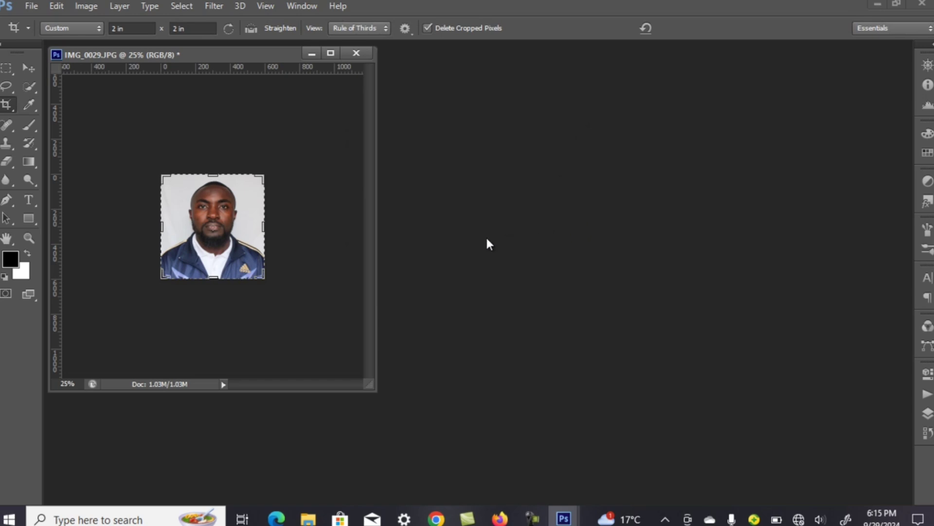
- Save the portrait as a new JPEG named WORLDIGITAL in the DV PHOTO RESIZE PRACTICAL folder
{"action": "left_click", "coordinate": [30, 7]}
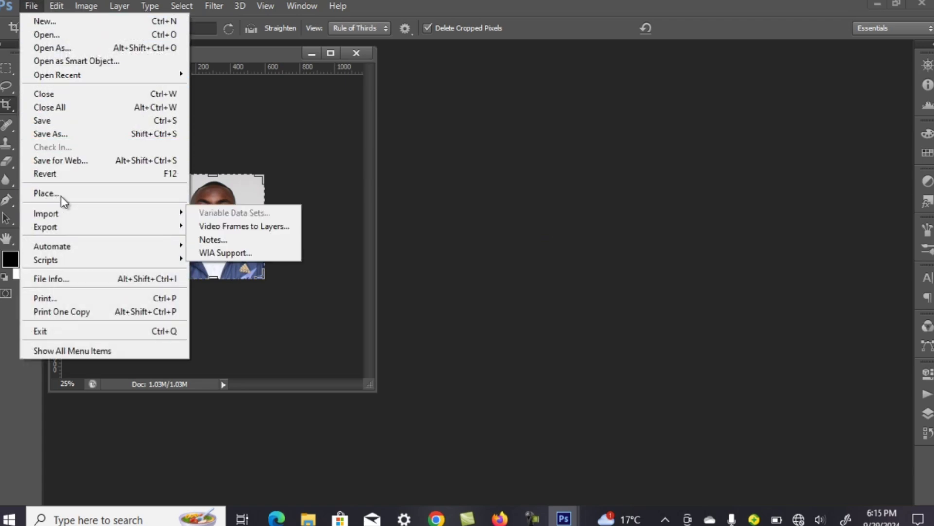
{"action": "left_click", "coordinate": [77, 133]}
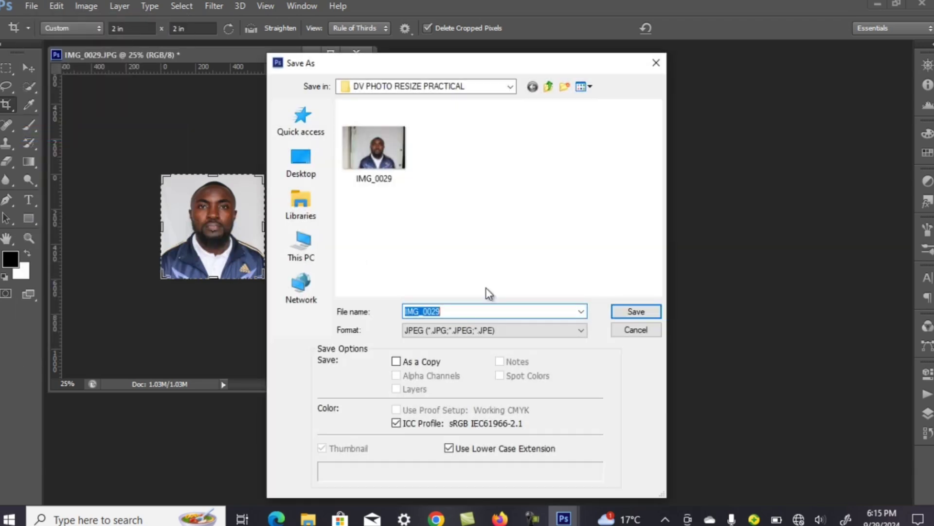
{"action": "left_click", "coordinate": [456, 310]}
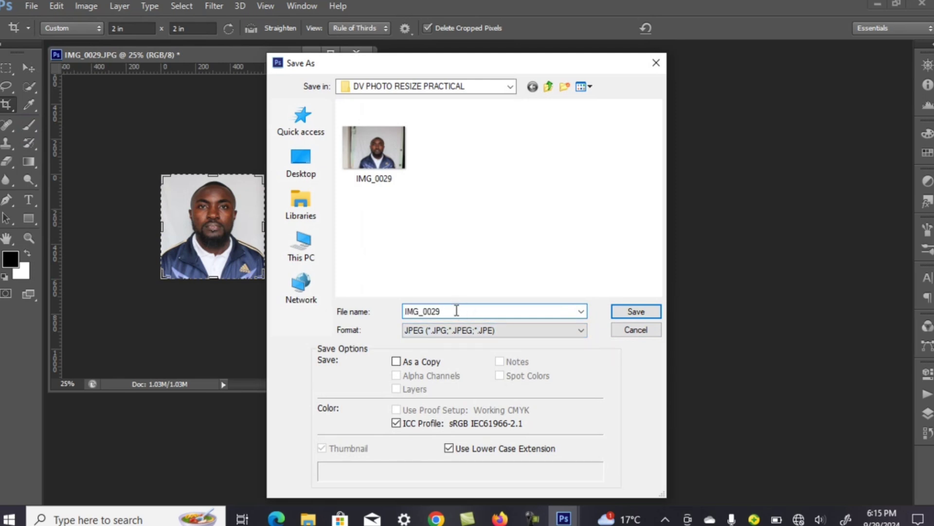
{"action": "double_click", "coordinate": [456, 310]}
{"action": "key", "text": "BackSpace"}
{"action": "type", "text": "WORLDIGITAL"}
{"action": "left_click", "coordinate": [636, 312]}
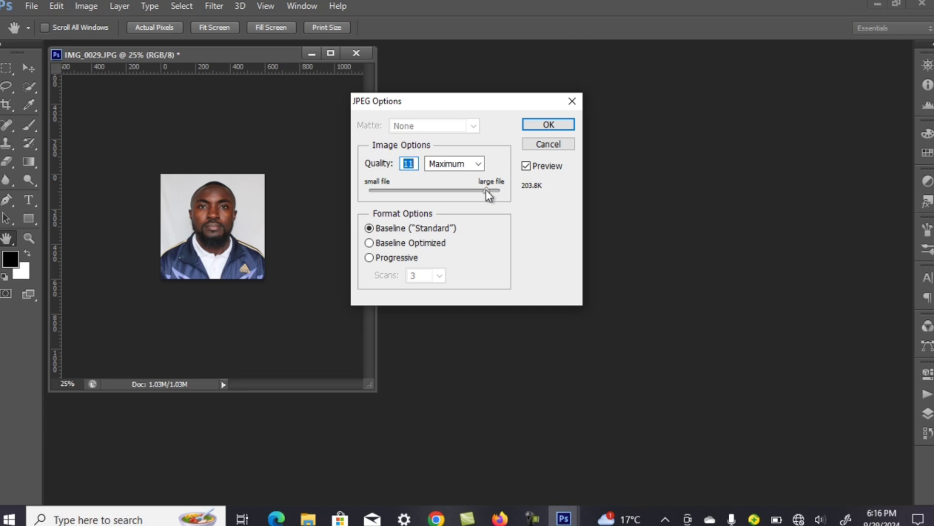
- Adjust the JPEG quality near the large-file end of its range and complete the save
{"action": "left_click_drag", "start_coordinate": [486, 190], "coordinate": [468, 190]}
{"action": "left_click", "coordinate": [473, 189]}
{"action": "left_click_drag", "start_coordinate": [478, 193], "coordinate": [485, 195]}
{"action": "left_click", "coordinate": [550, 126]}
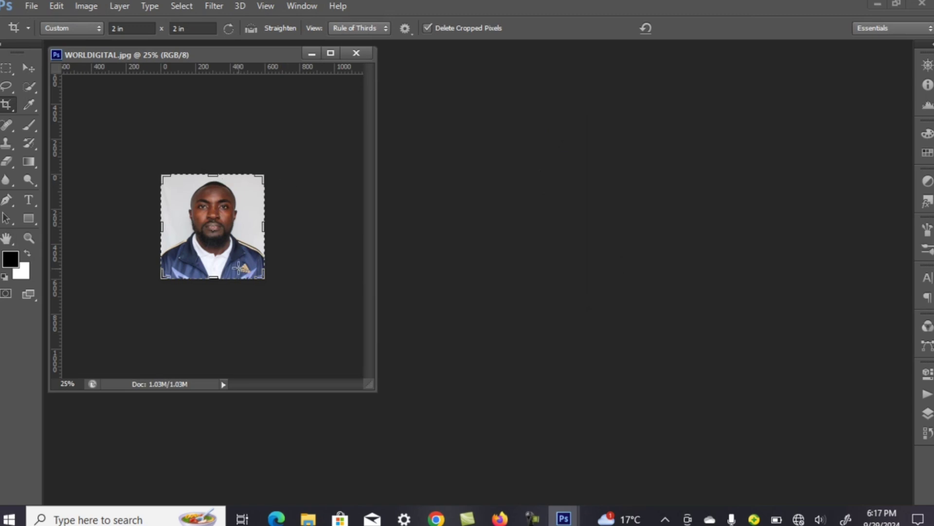
- Minimise Photoshop and Firefox and open the DV PHOTO RESIZE PRACTICAL folder from the desktop
{"action": "left_click", "coordinate": [878, 4]}
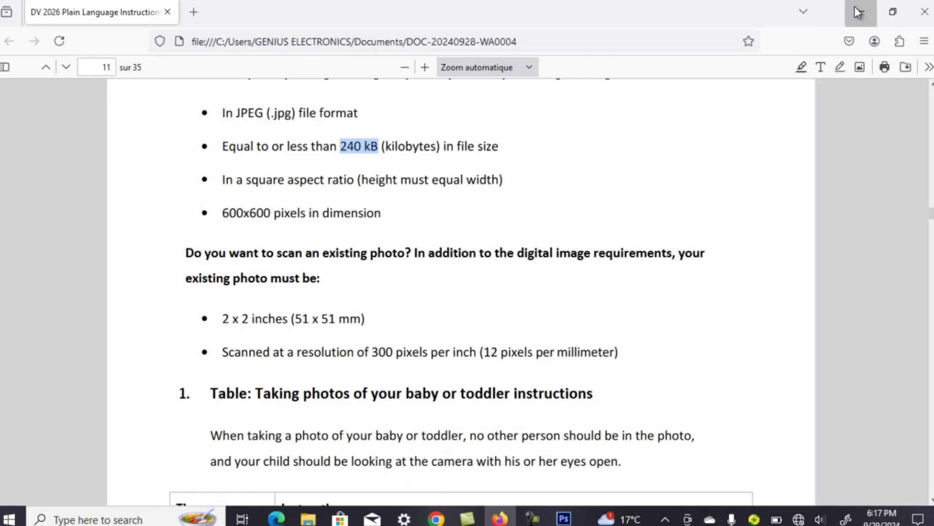
{"action": "left_click", "coordinate": [858, 12]}
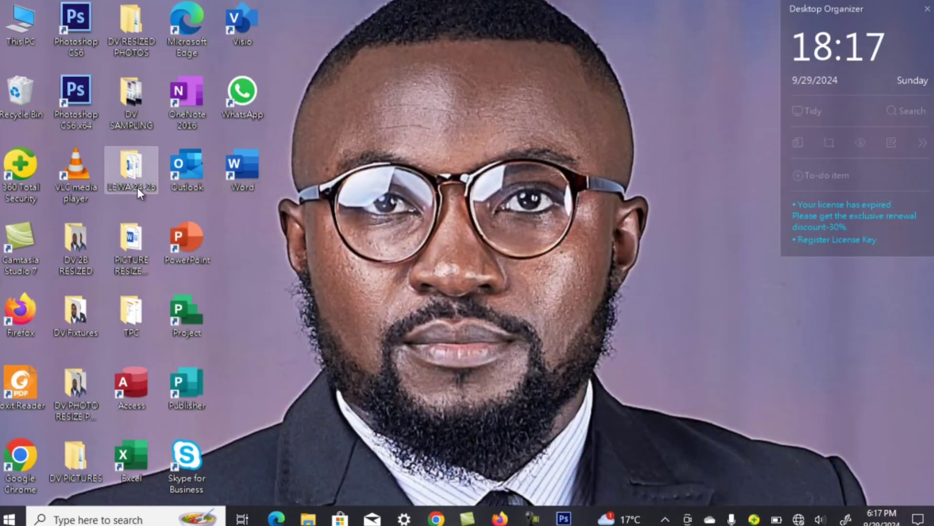
{"action": "double_click", "coordinate": [133, 259]}
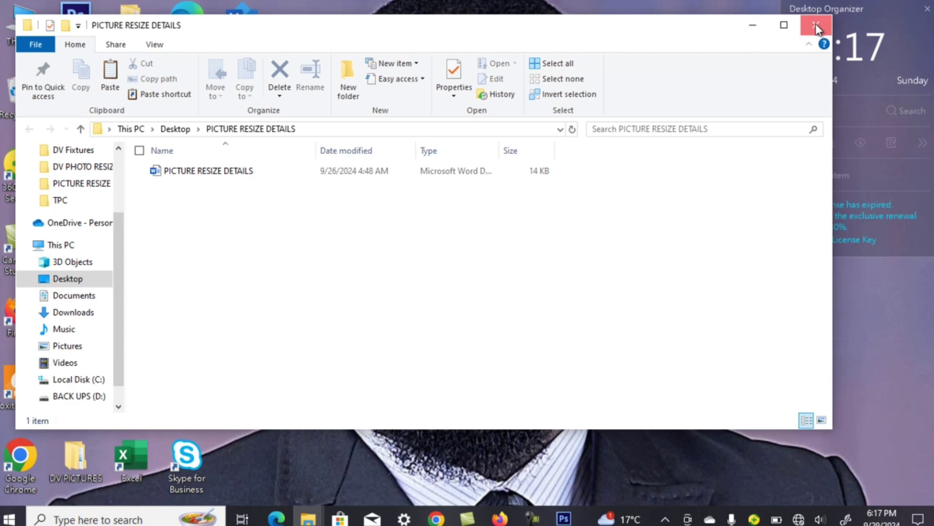
{"action": "left_click", "coordinate": [817, 27]}
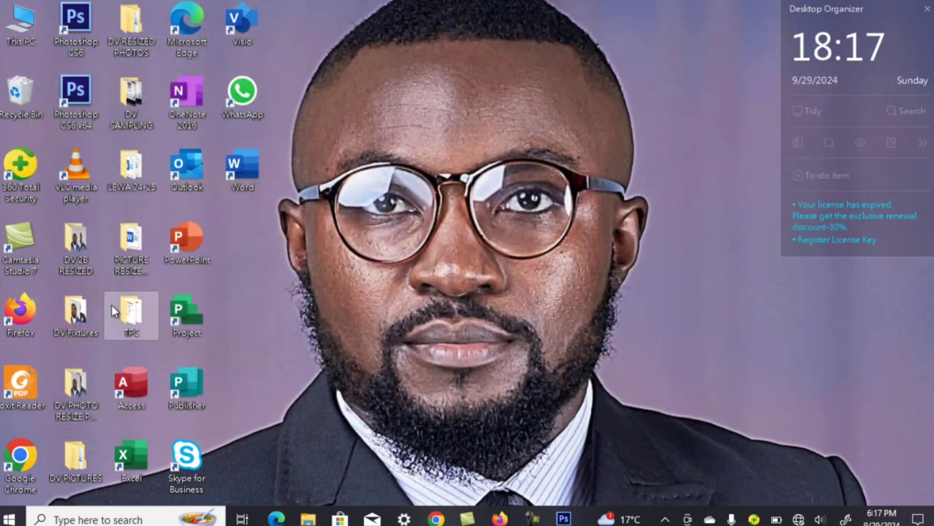
{"action": "double_click", "coordinate": [71, 392]}
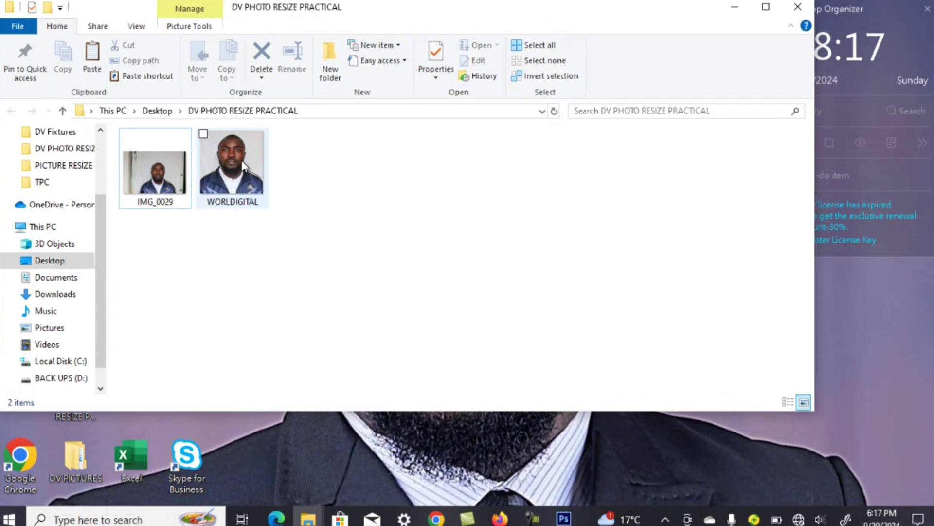
- Compare the original IMG_0029 with the resized WORLDIGITAL in Photos, and check the resized file's dimensions and size
{"action": "left_click", "coordinate": [148, 174]}
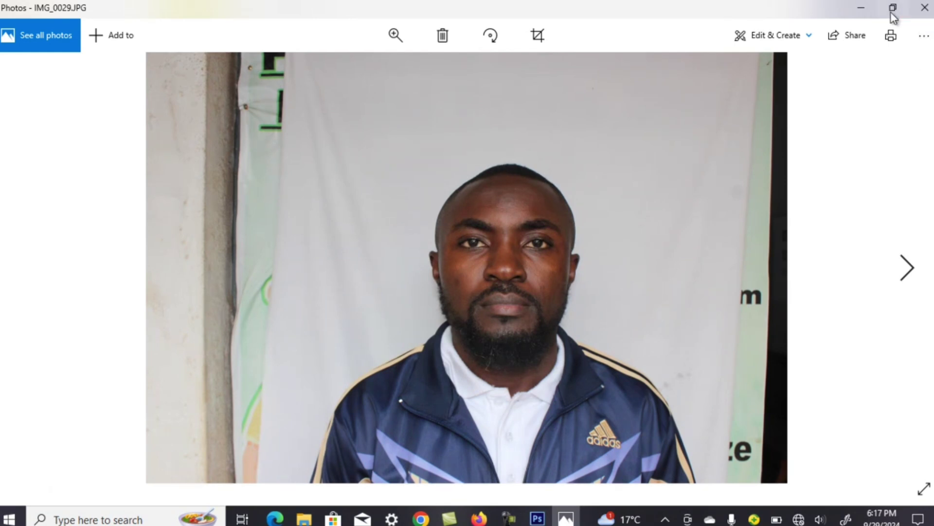
{"action": "left_click", "coordinate": [865, 10]}
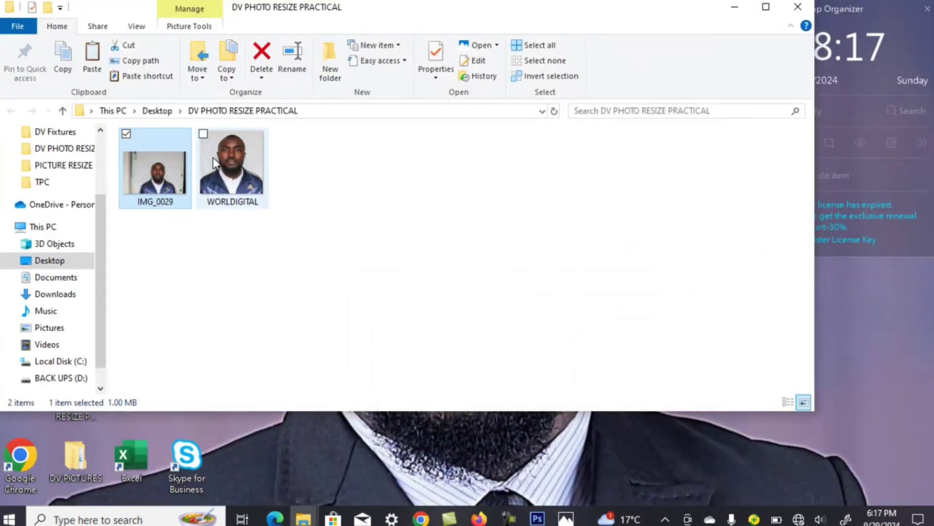
{"action": "mouse_move", "coordinate": [247, 164]}
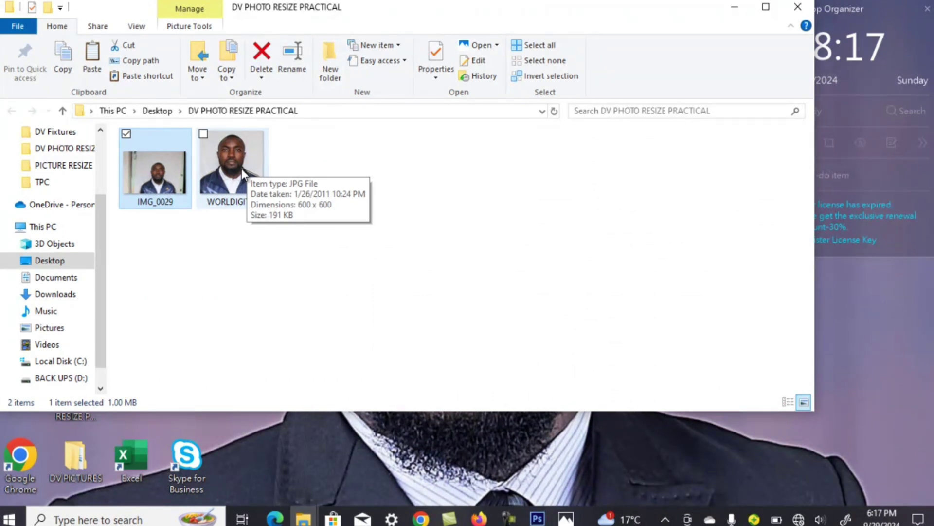
{"action": "left_click", "coordinate": [440, 240]}
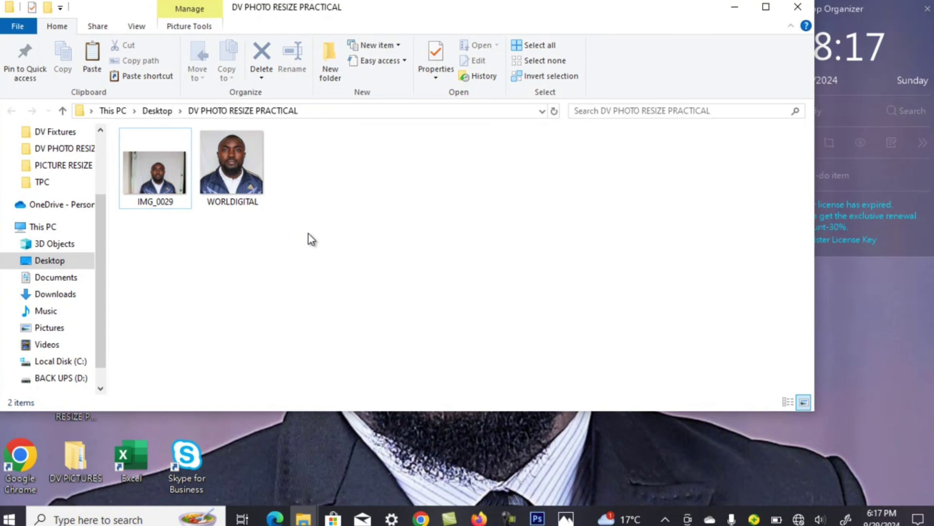
{"action": "left_click", "coordinate": [258, 184]}
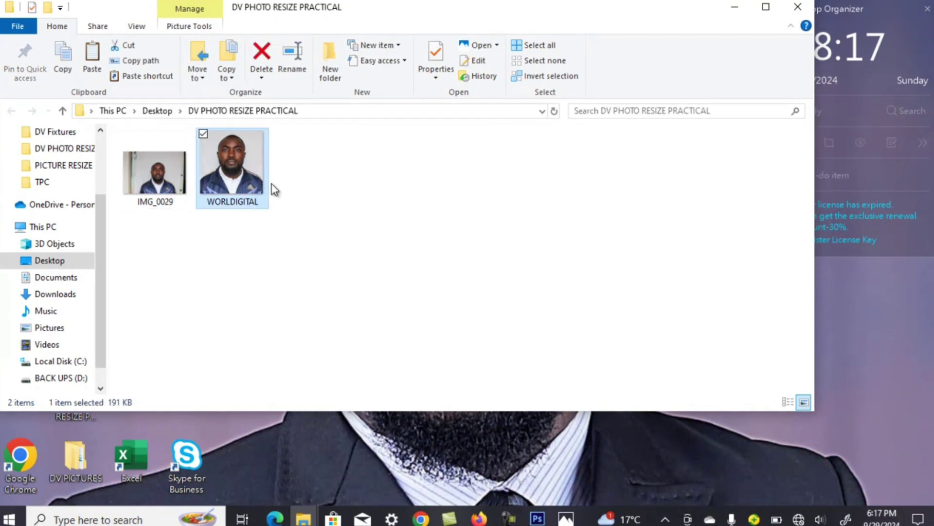
{"action": "double_click", "coordinate": [262, 176]}
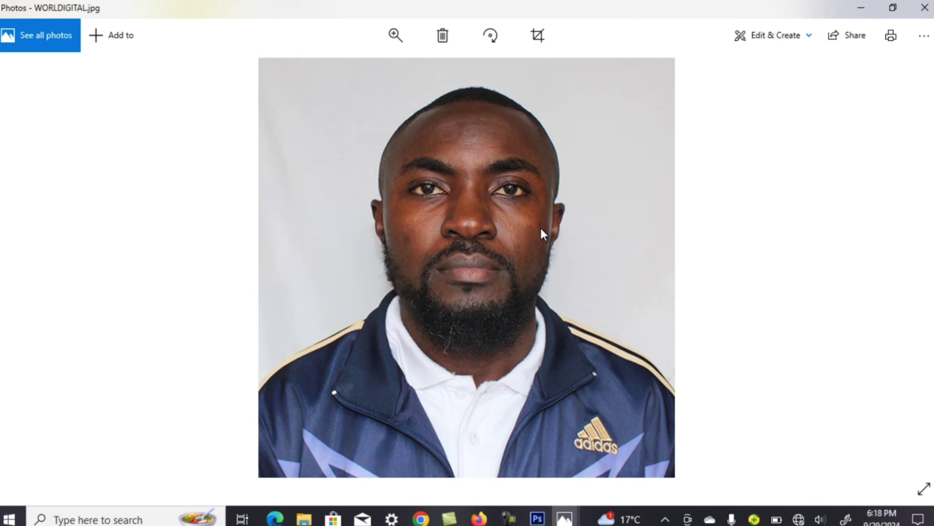
{"action": "left_click", "coordinate": [926, 9]}
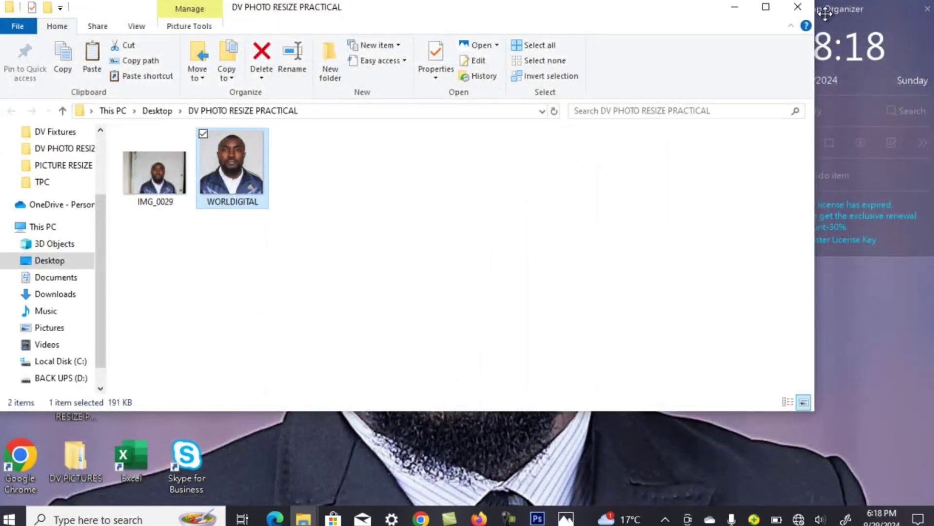
- Close the DV PHOTO RESIZE PRACTICAL folder window and return to the desktop
{"action": "left_click", "coordinate": [455, 251]}
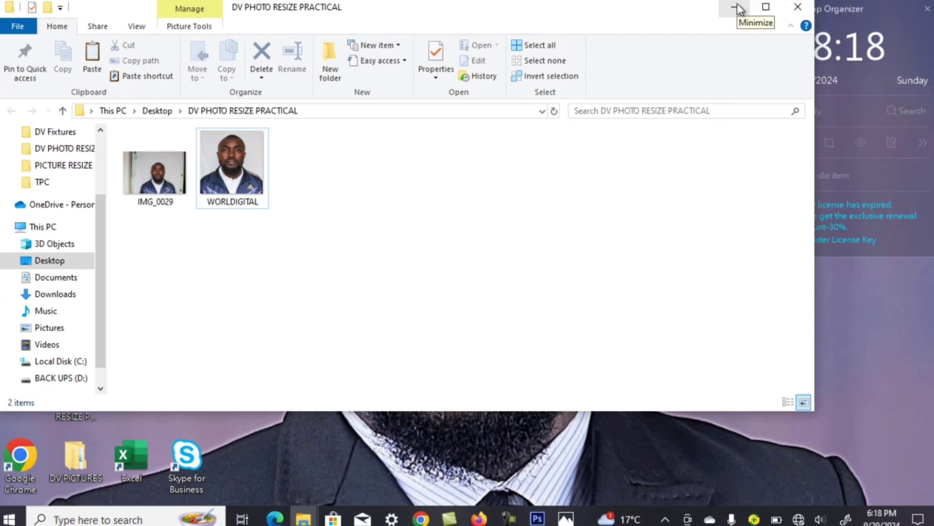
{"action": "left_click", "coordinate": [800, 6]}
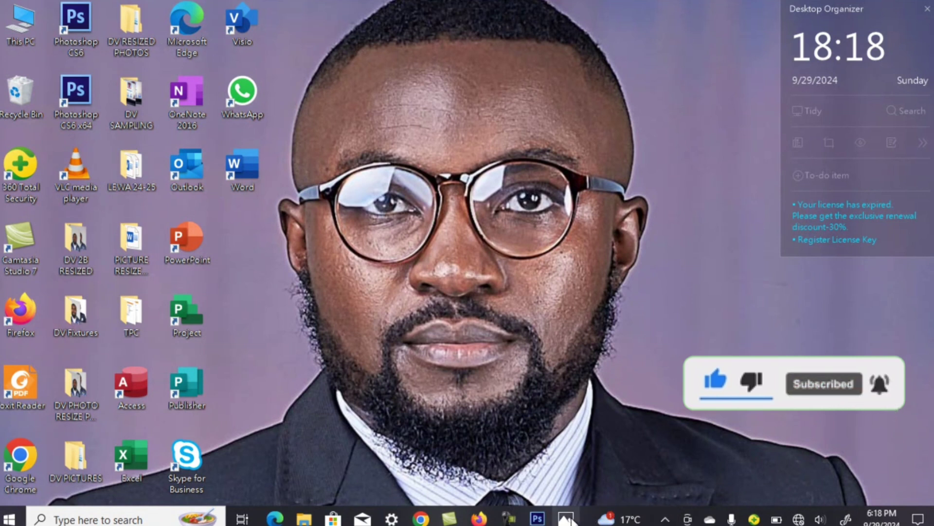
{"action": "mouse_move", "coordinate": [539, 519]}
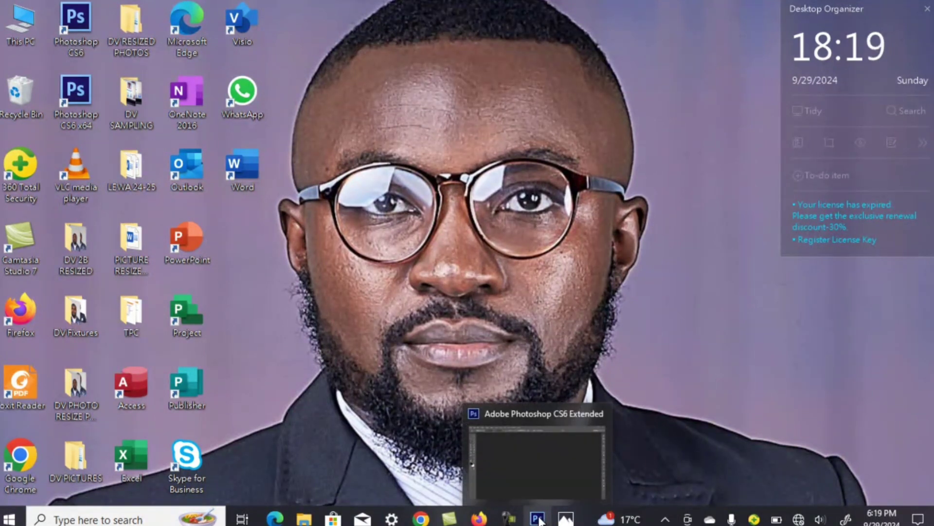